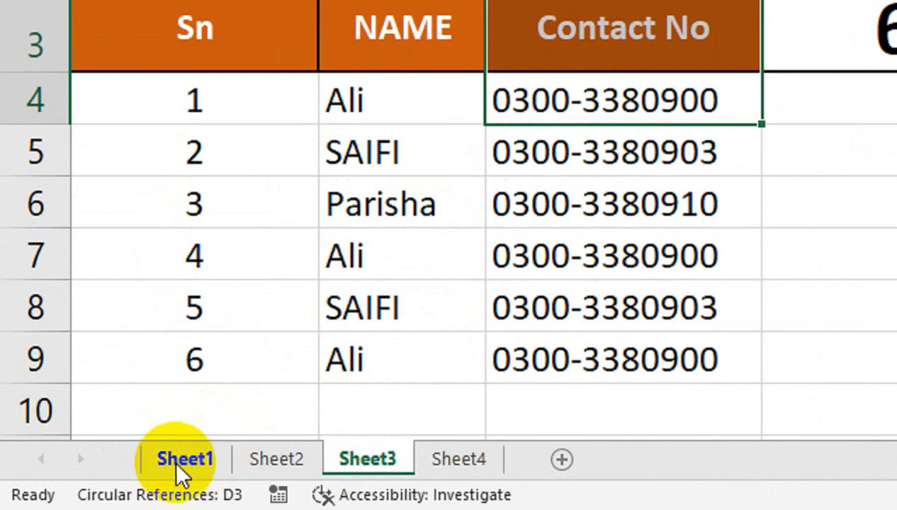
Glance at Quick Analysis, flip between Sheet1 and Sheet2, and dismiss Sheet1's tab menu
key("ctrl+q")
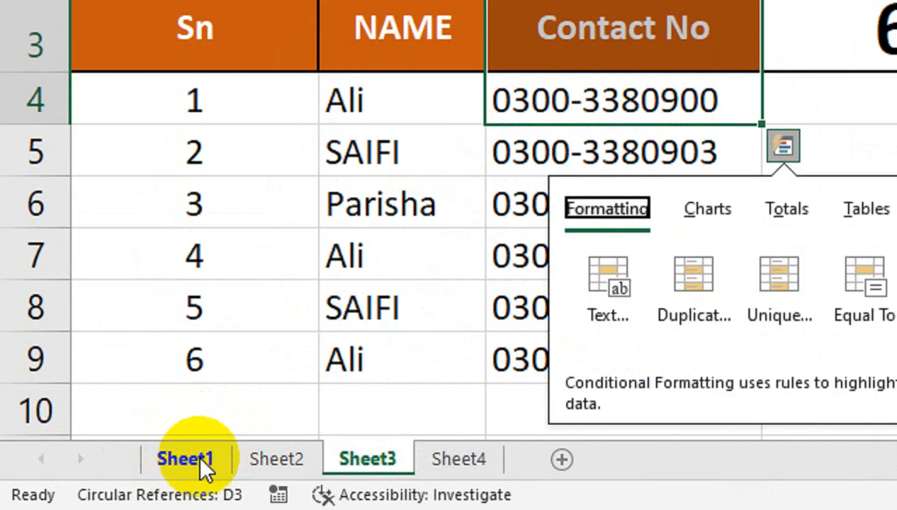
key("Escape")
left_click(201, 467)
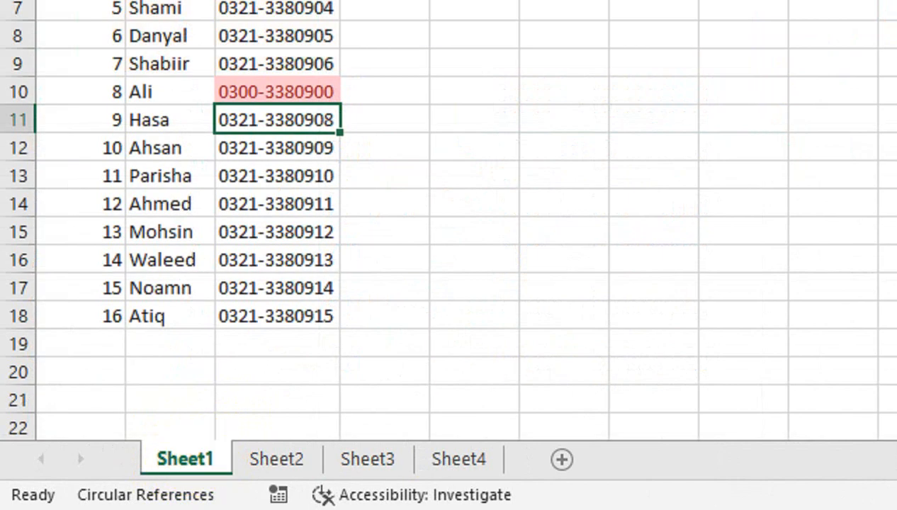
left_click(252, 461)
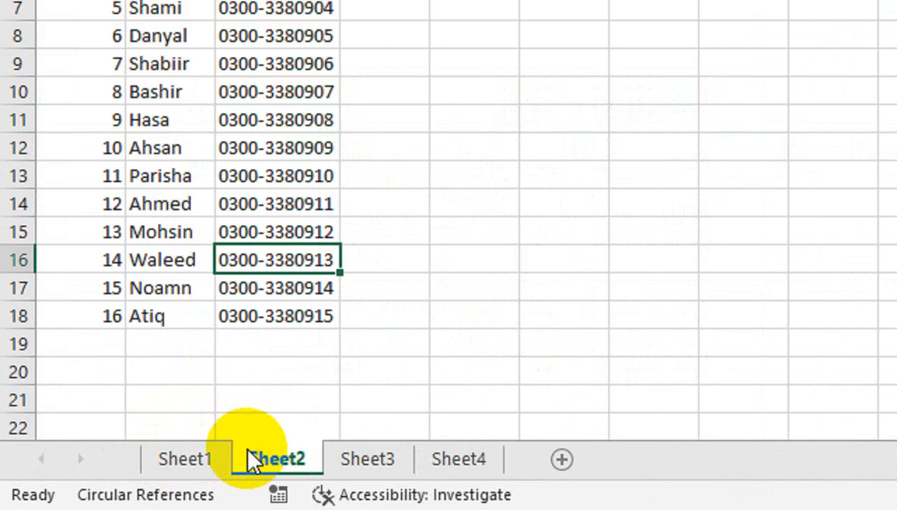
right_click(200, 466)
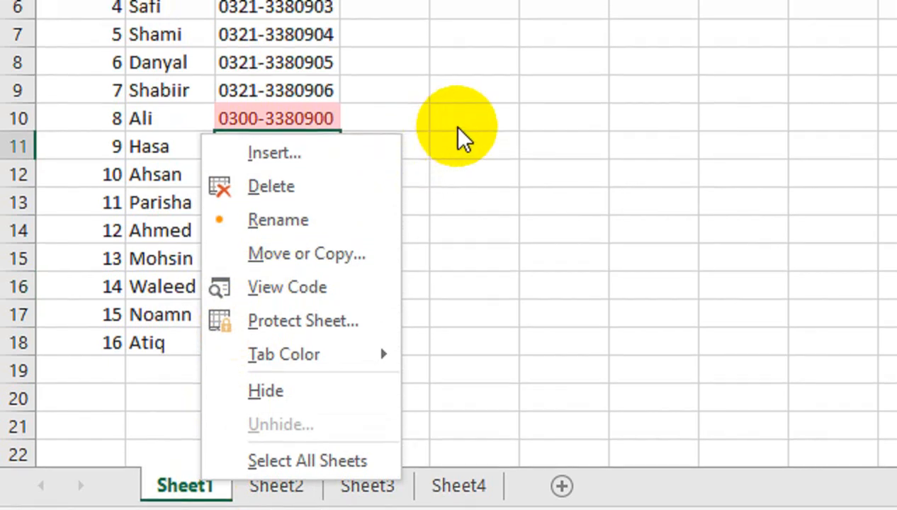
left_click(456, 101)
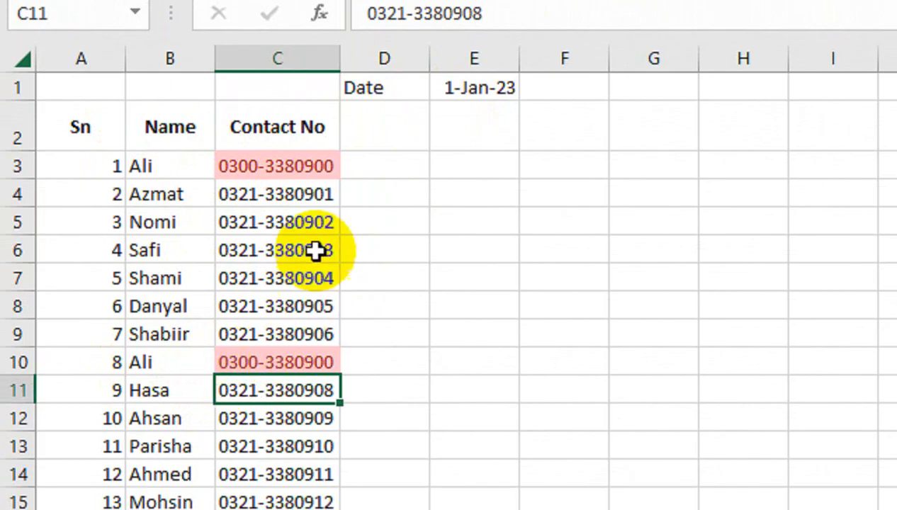
Select contact numbers C3:C18 and view Highlight Cells Rules without applying one, then go to Sheet2
left_click_drag(276, 166, 290, 509)
left_click_drag(289, 386, 301, 350)
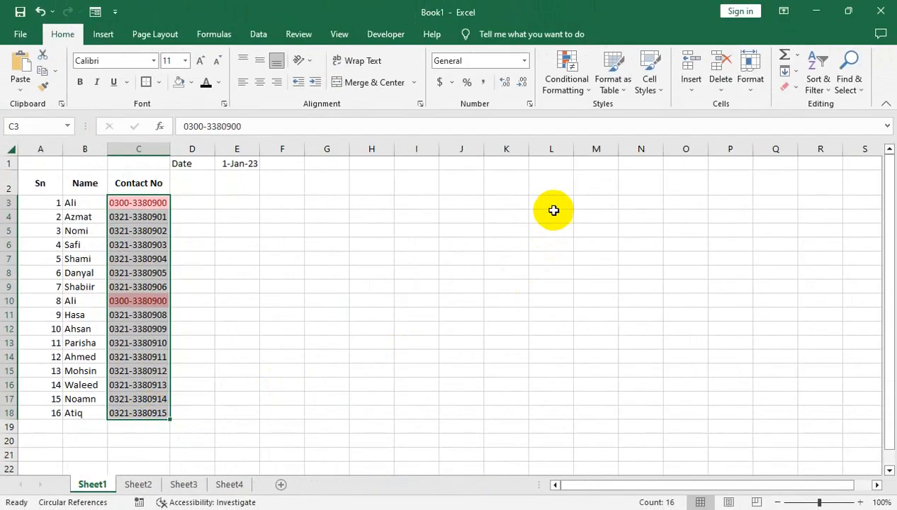
left_click(565, 74)
mouse_move(628, 119)
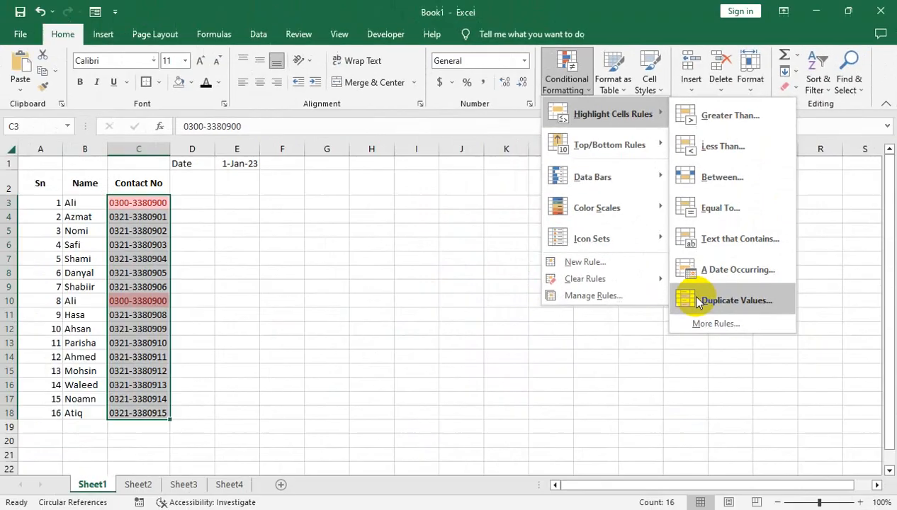
left_click(437, 296)
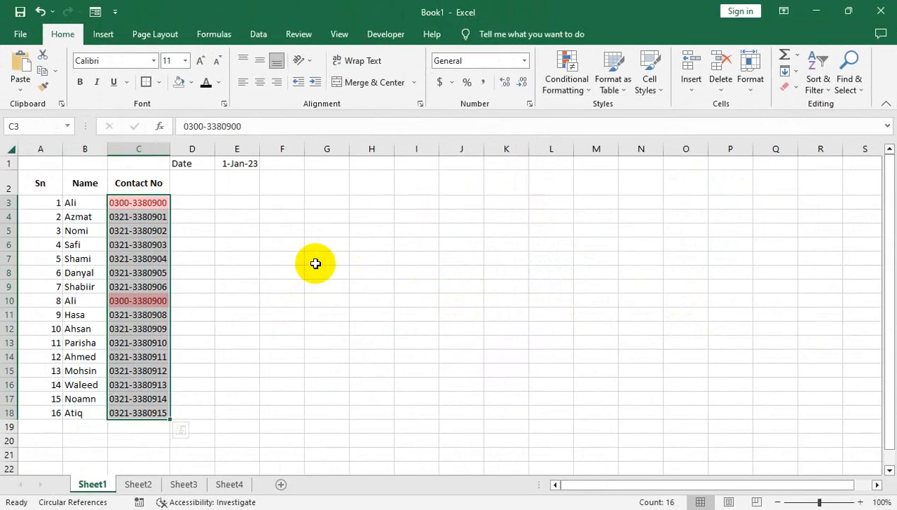
left_click(126, 485)
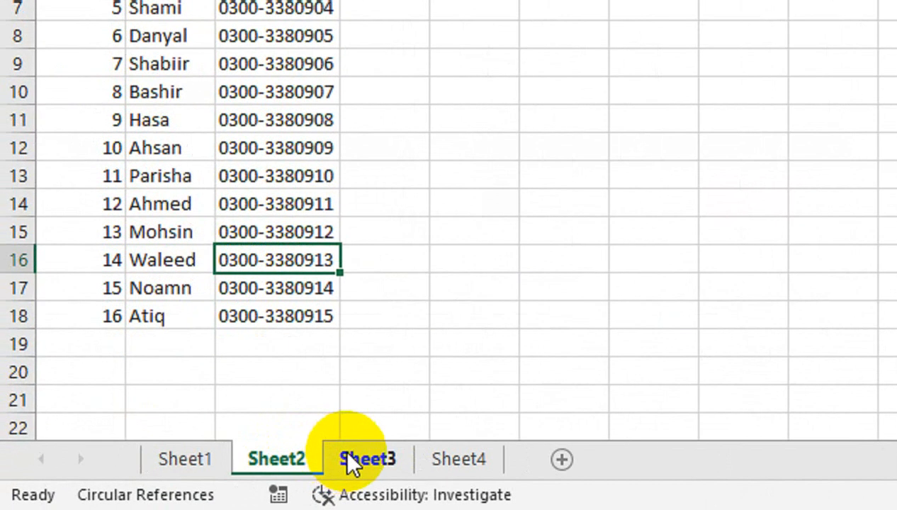
left_click(352, 464)
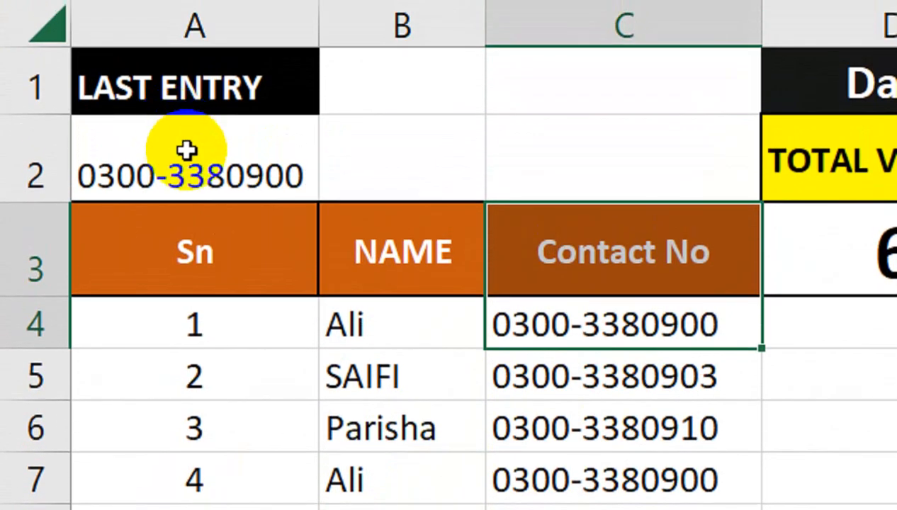
left_click(185, 150)
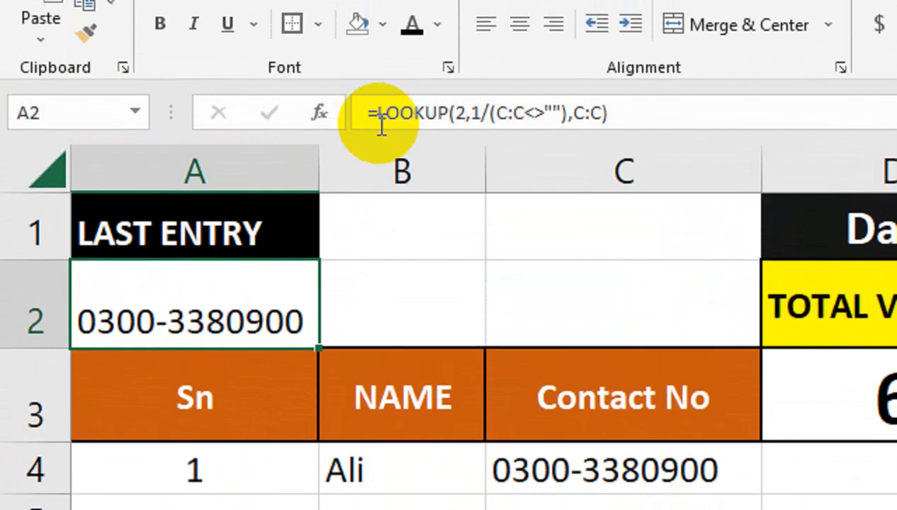
left_click(370, 142)
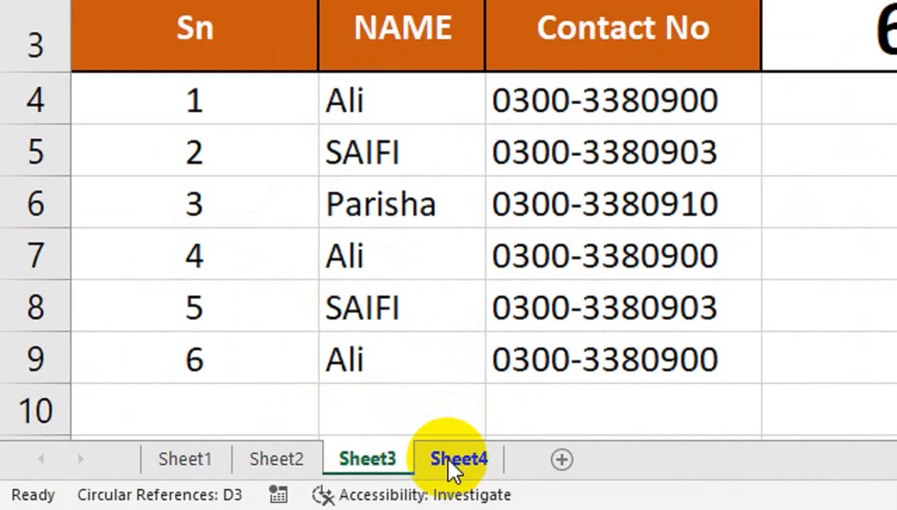
Compare Sheet4's per-sheet visit counts with the first visitor row on Sheet3
left_click(453, 461)
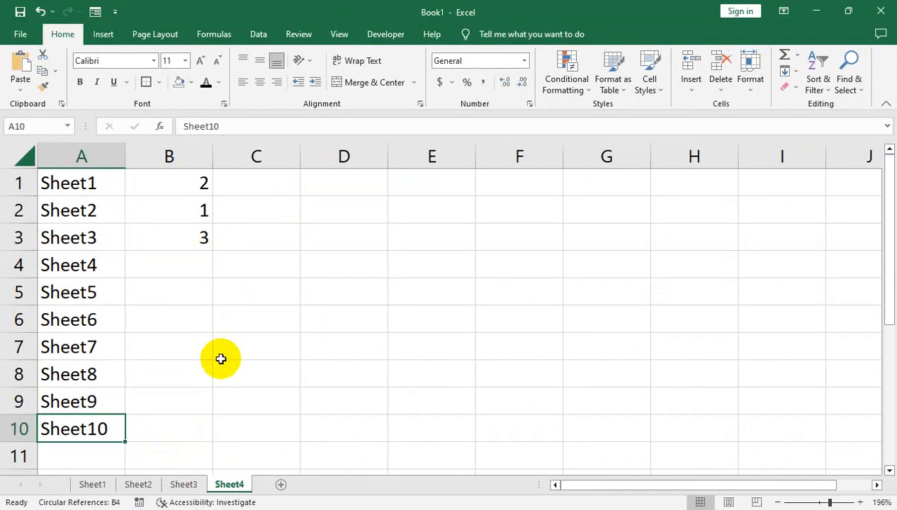
left_click(186, 484)
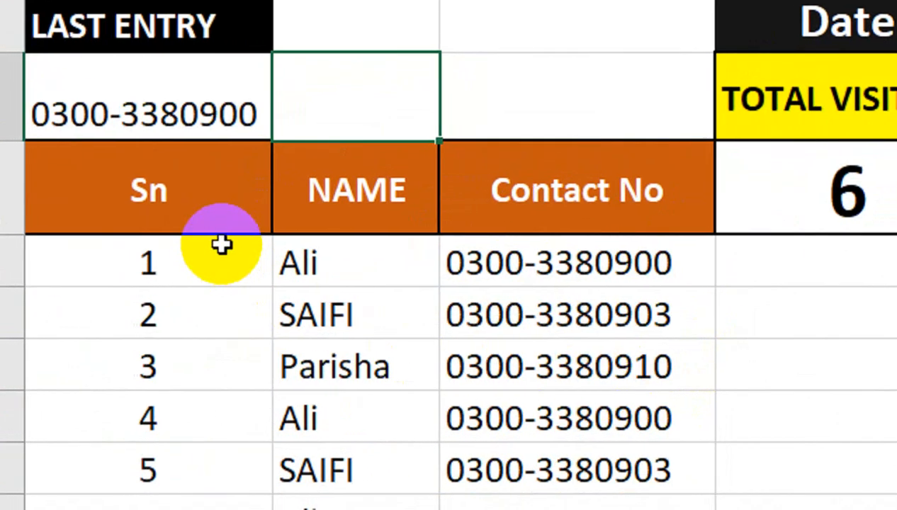
left_click(294, 282)
left_click(330, 288)
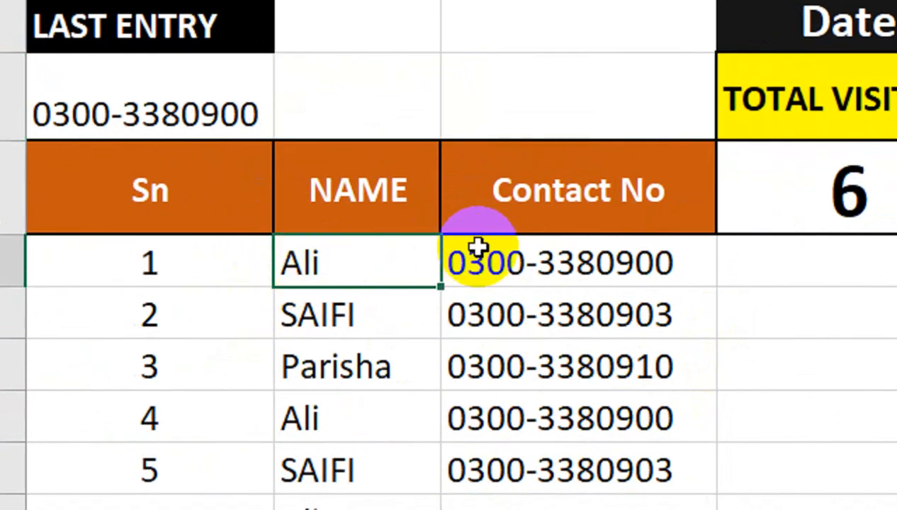
left_click(478, 247)
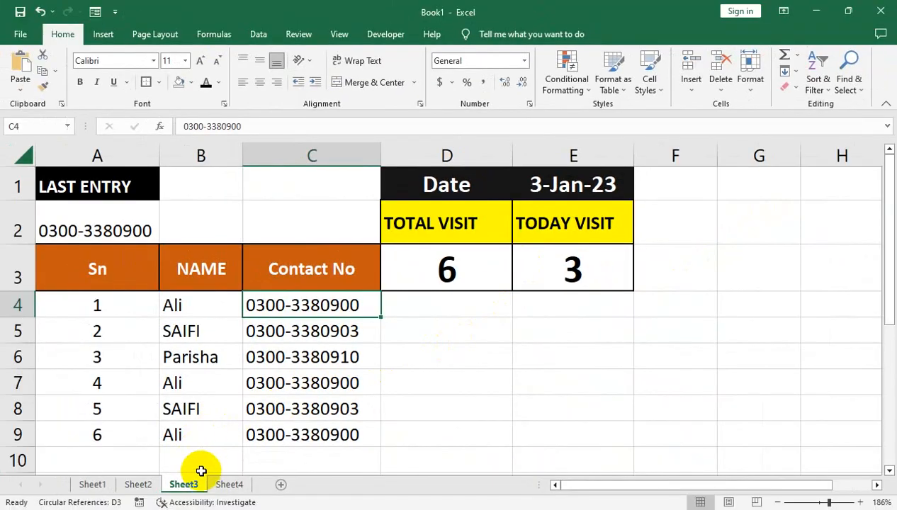
left_click(229, 484)
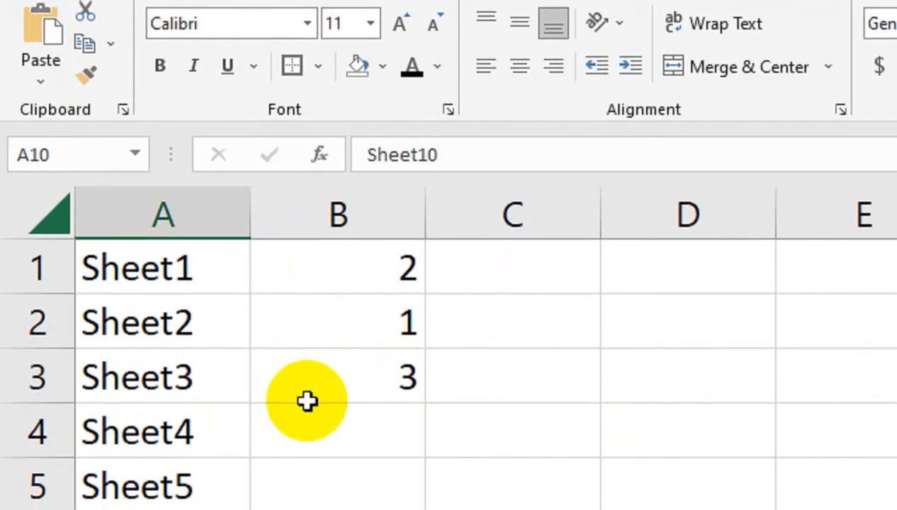
left_click(172, 473)
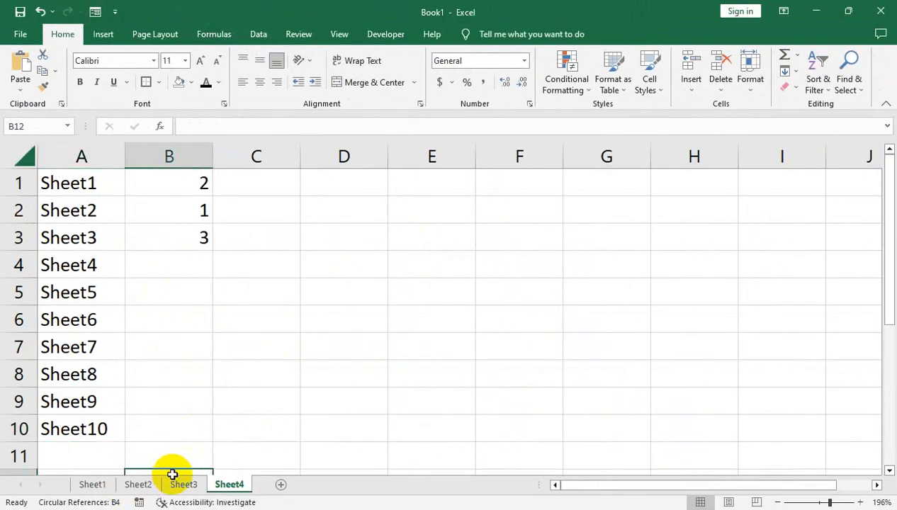
left_click(183, 484)
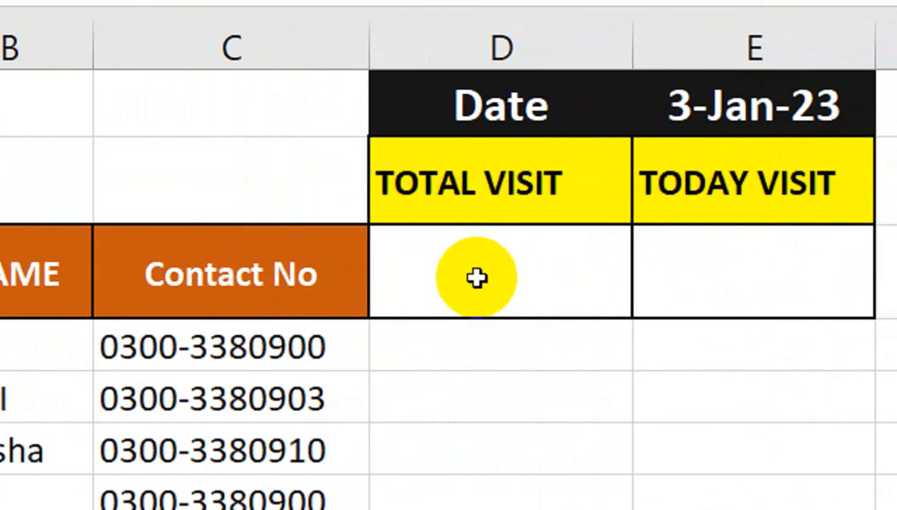
Enter a mistyped formula in A2 and move back to redo it
left_click(132, 200)
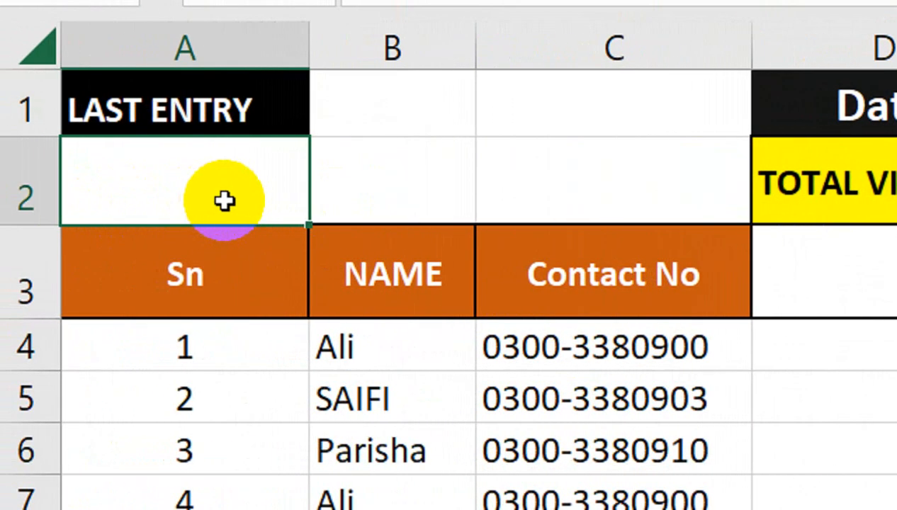
type("=II")
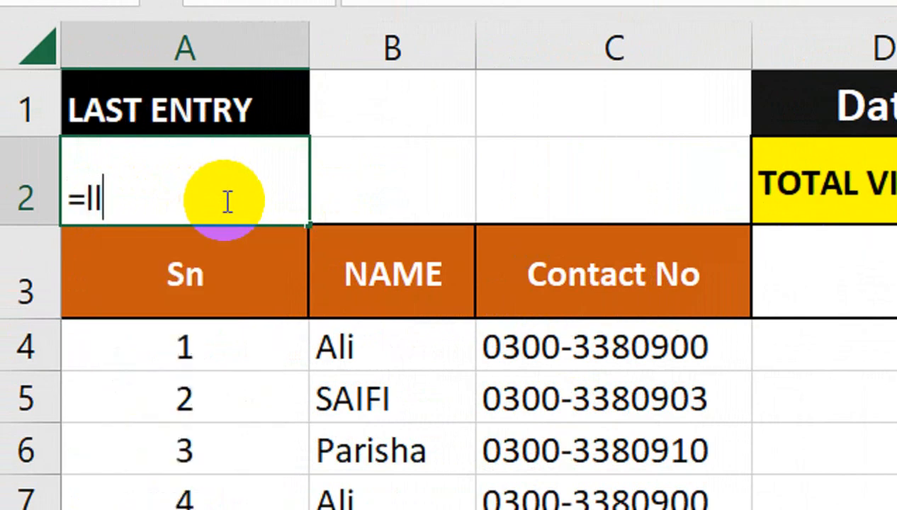
key("Tab")
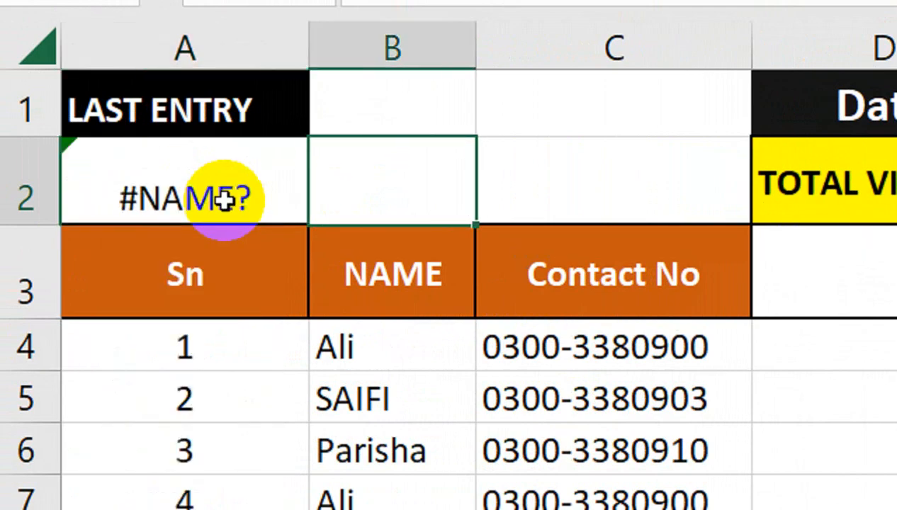
key("Up")
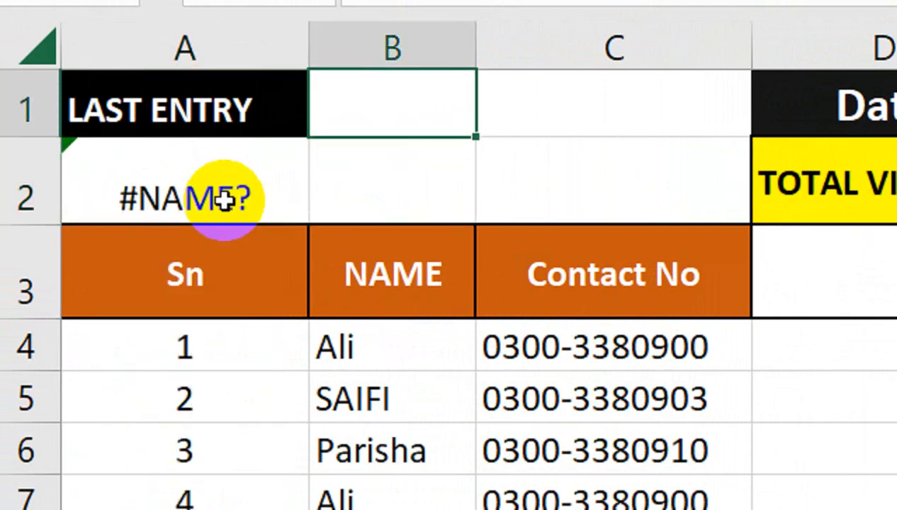
key("Down")
Enter =LOOKUP(2,1/(C:C<>""),C:C) in A2 to return the last contact number
left_click(224, 200)
type("=L")
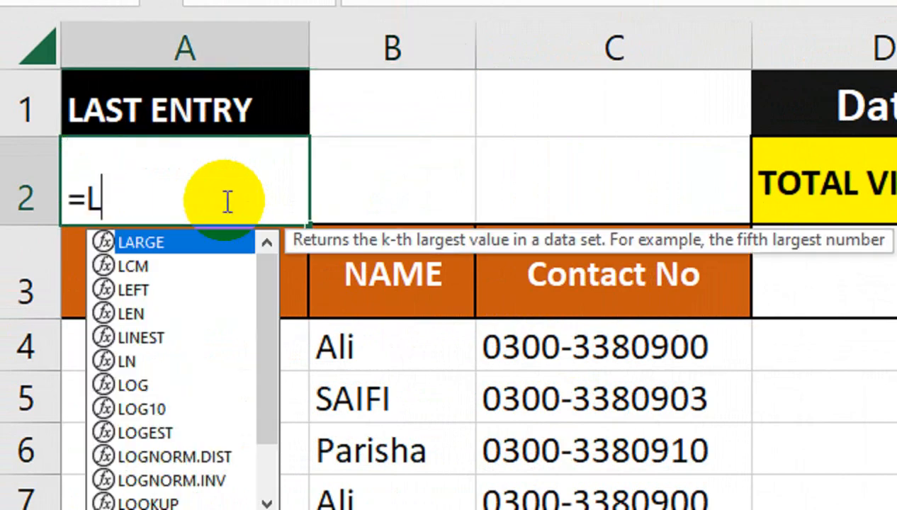
type("OKUP(")
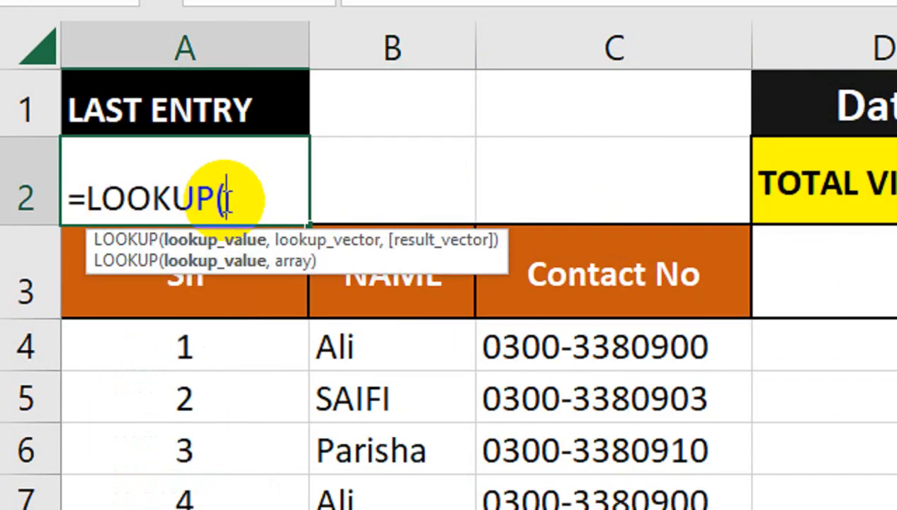
type("2,1/")
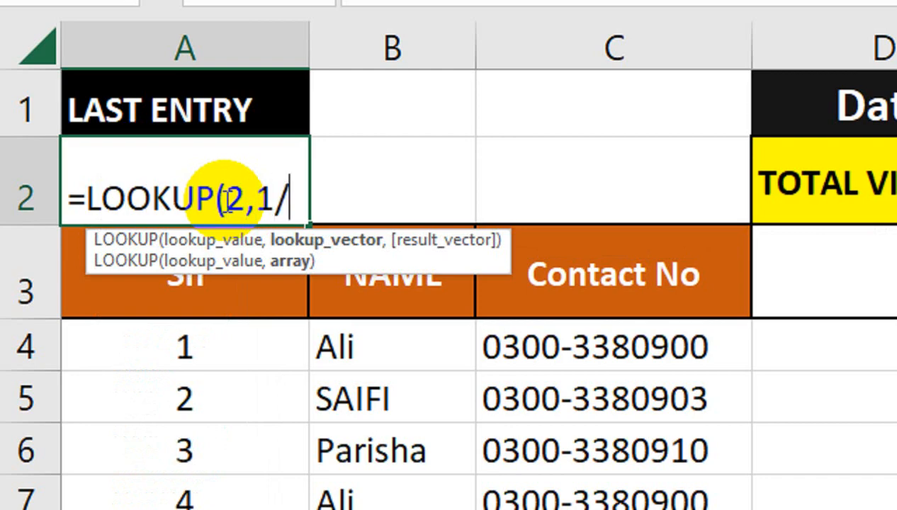
type("(")
key("Right")
key("Right")
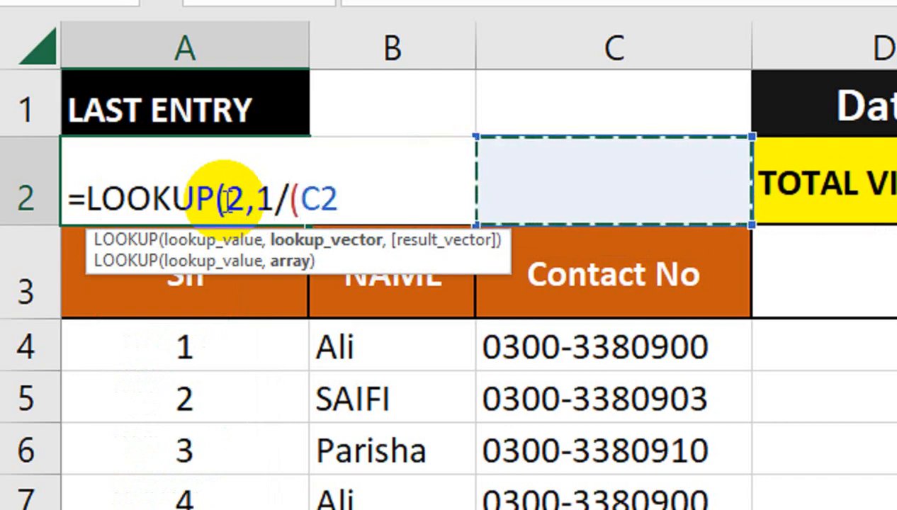
left_click(545, 41)
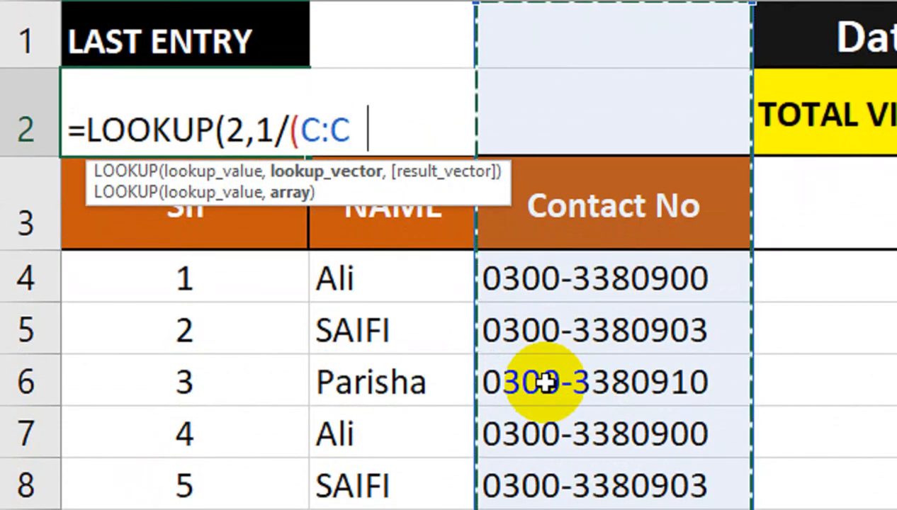
type("<>\"\")")
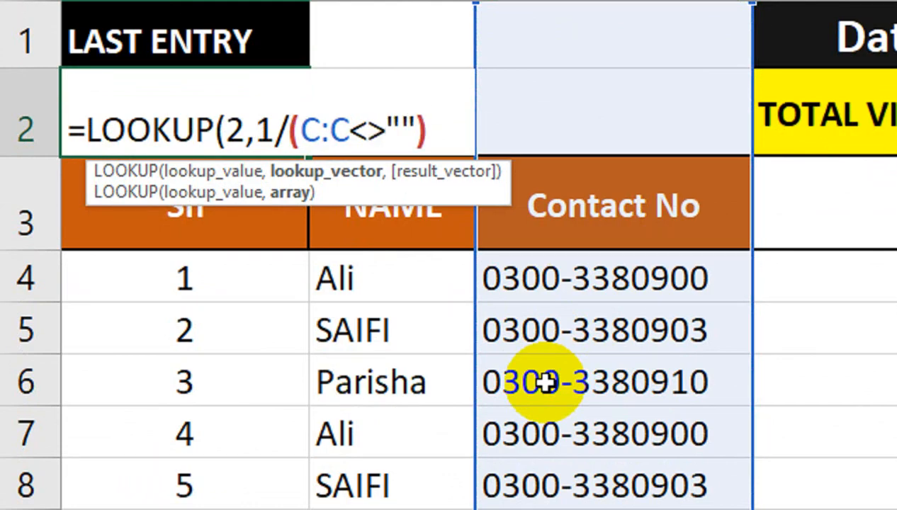
type(",")
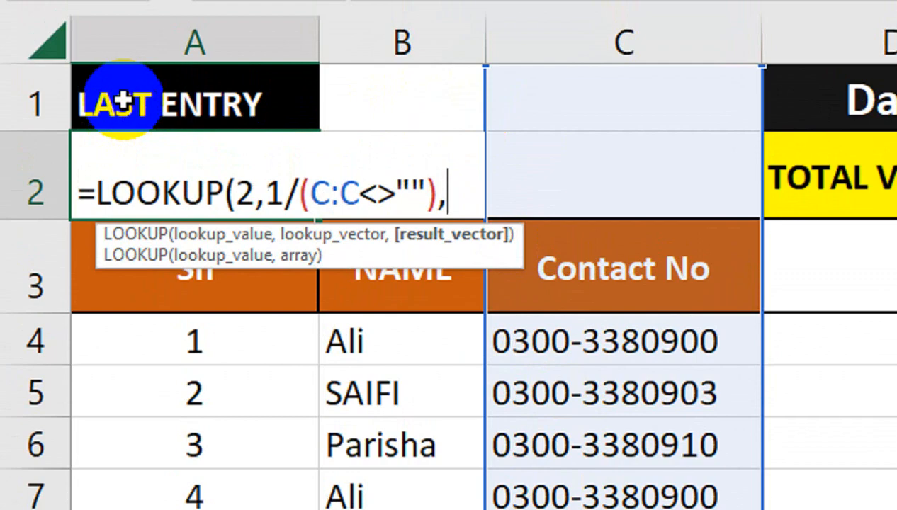
left_click(91, 33)
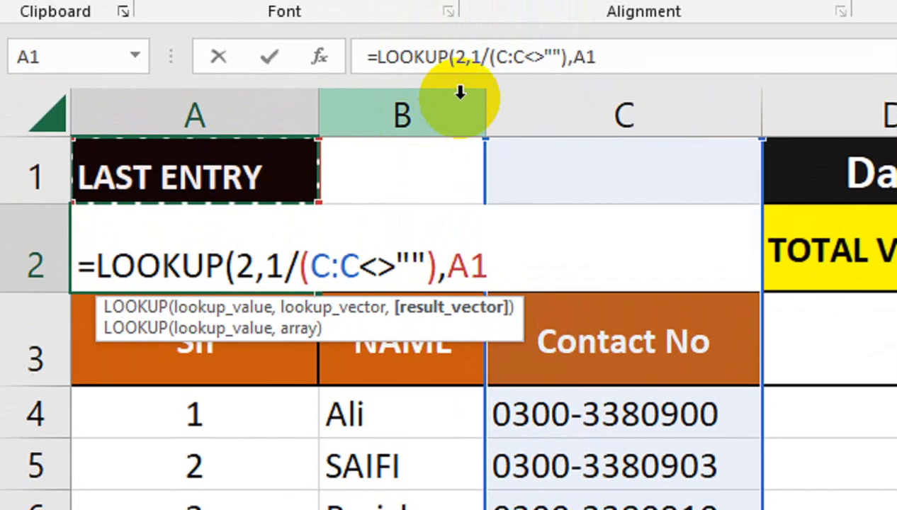
left_click(508, 116)
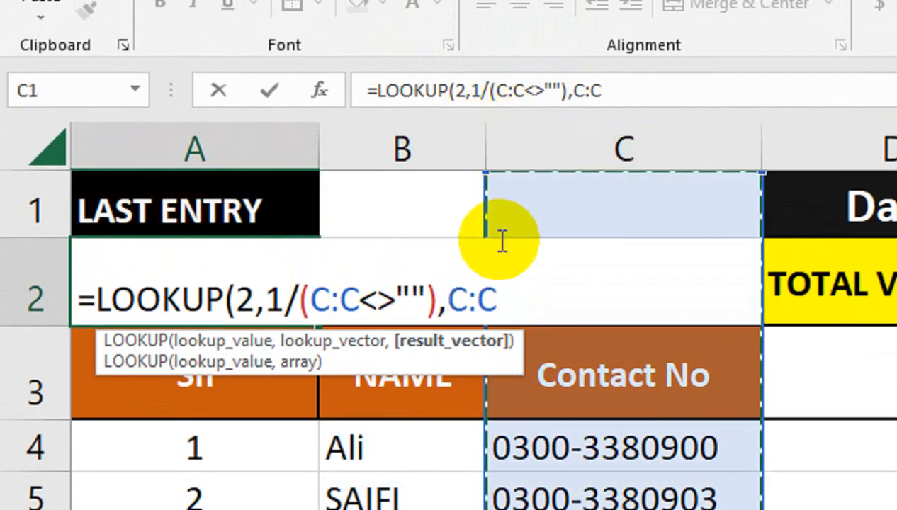
type(")")
key("Return")
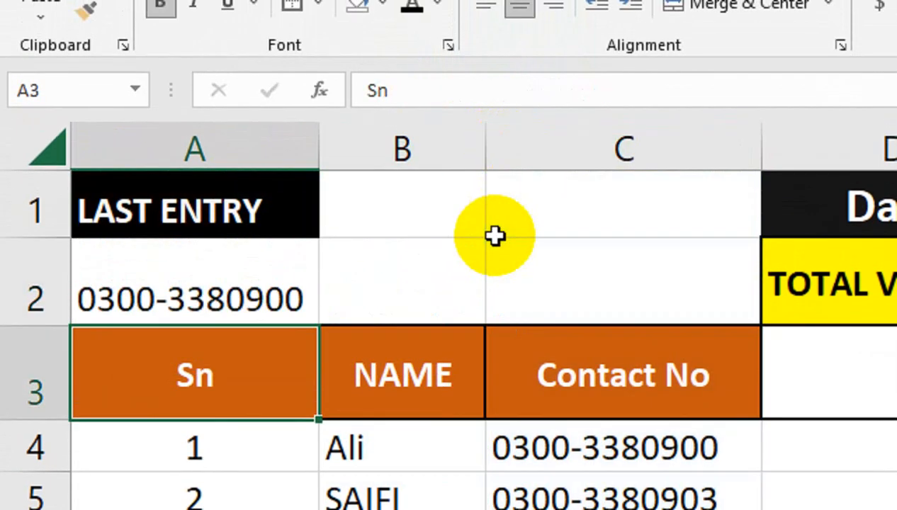
left_click(214, 256)
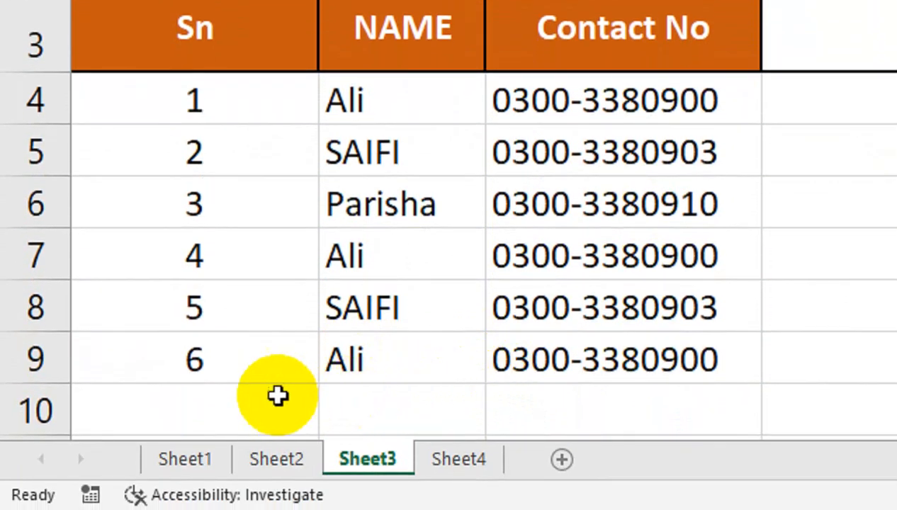
left_click(253, 393)
type("7")
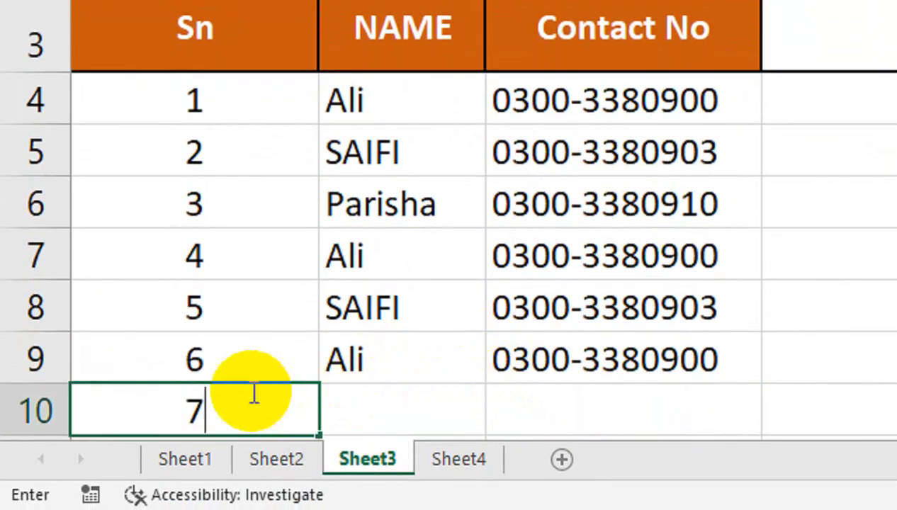
key("Tab")
type("WASI")
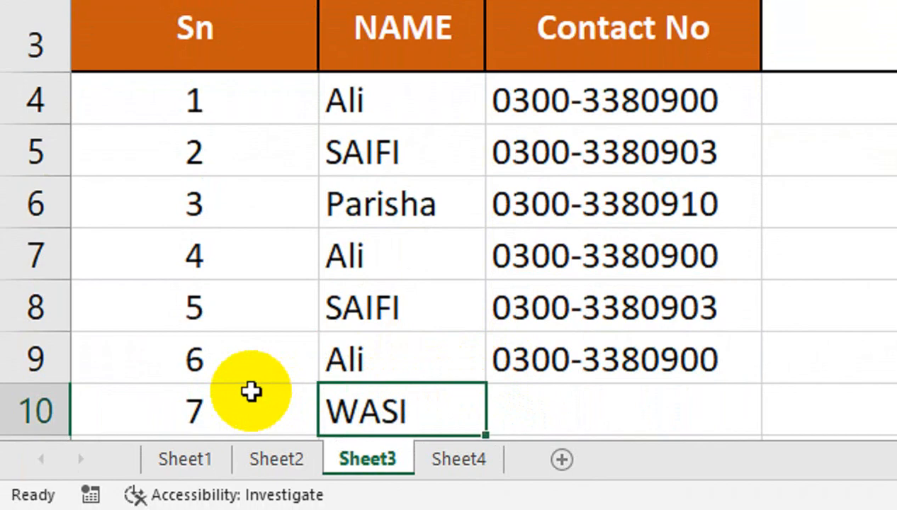
key("Tab")
type("0231")
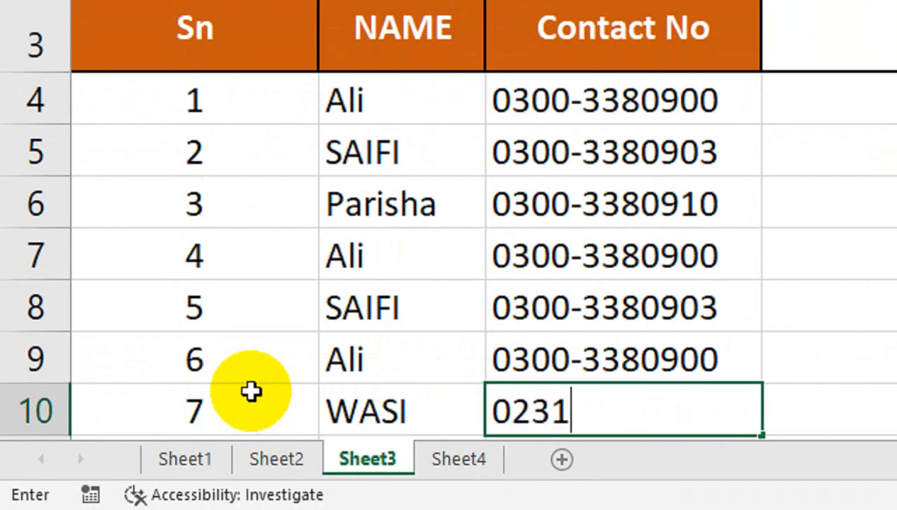
key("BackSpace")
key("BackSpace")
key("BackSpace")
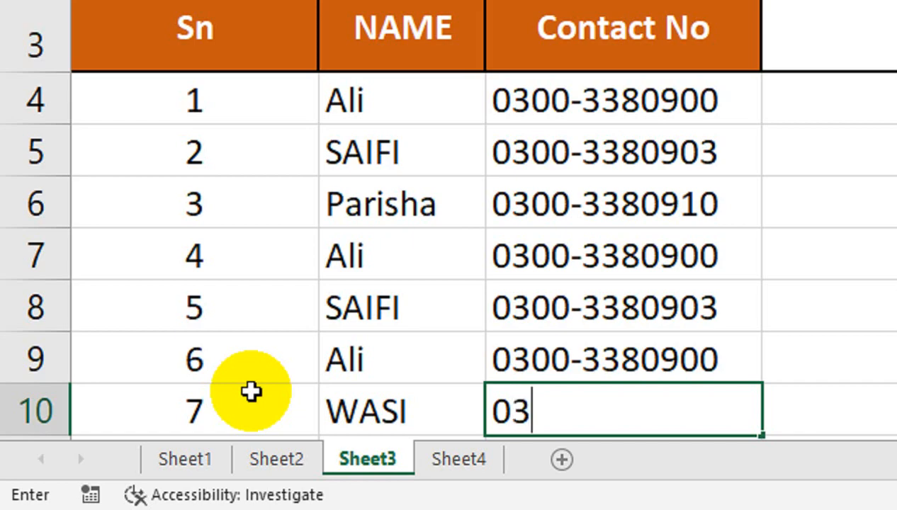
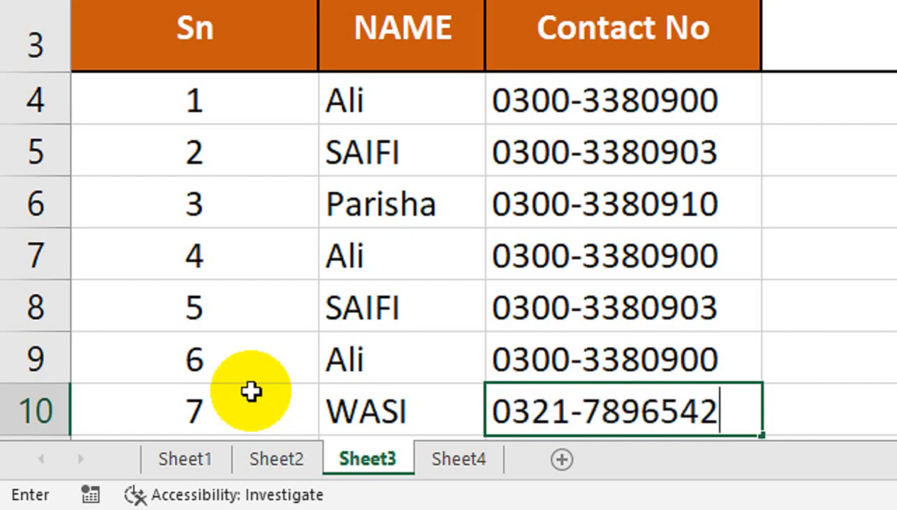
key("Return")
scroll(252, 392, "up", 1)
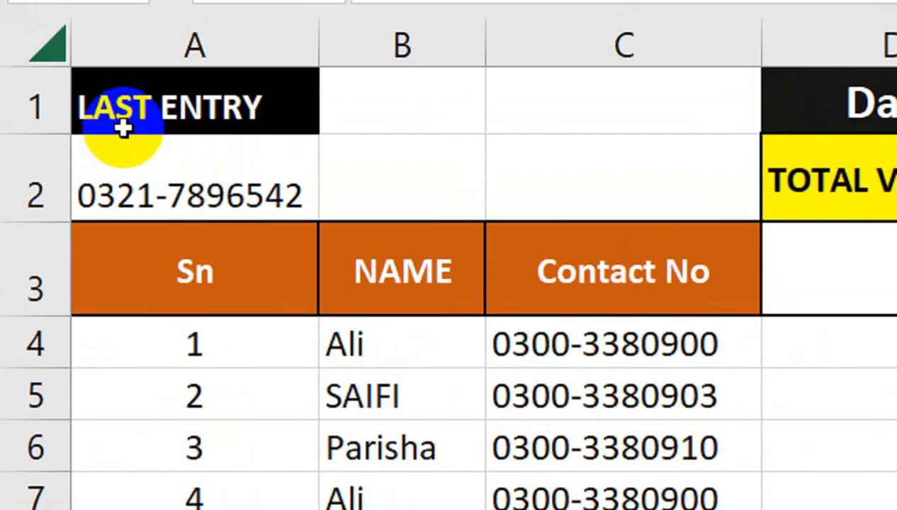
left_click(150, 172)
scroll(177, 464, "down", 3)
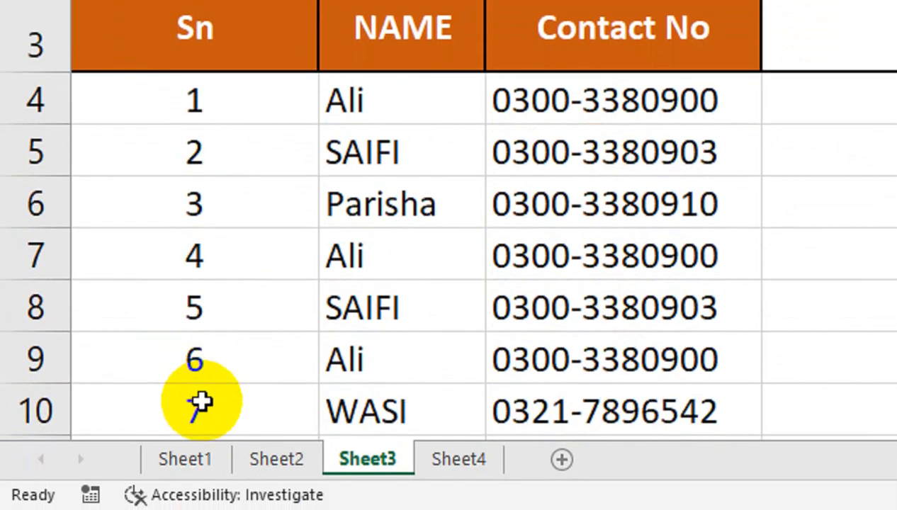
left_click_drag(201, 400, 500, 400)
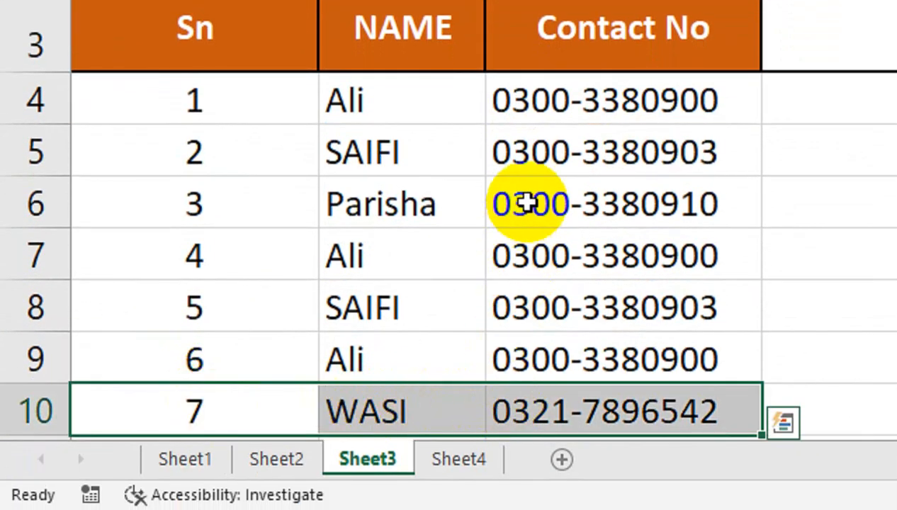
key("Delete")
scroll(530, 200, "up", 1)
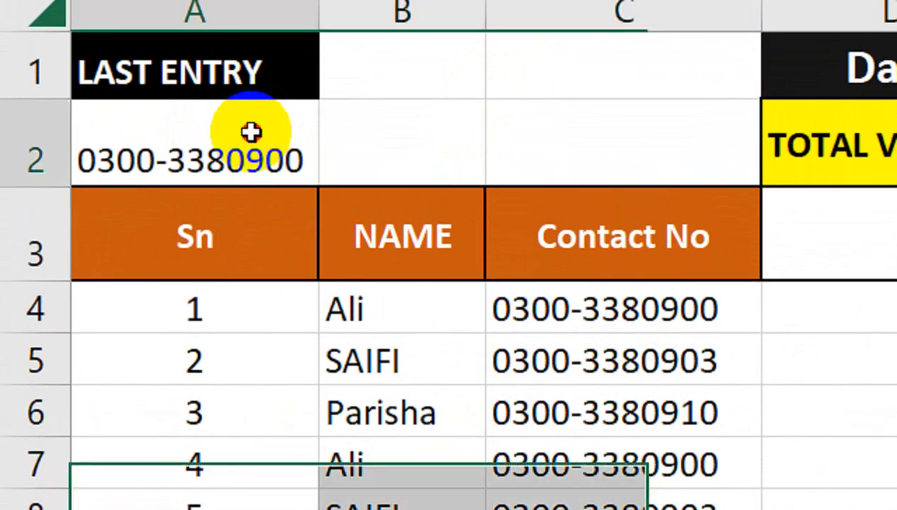
left_click(255, 126)
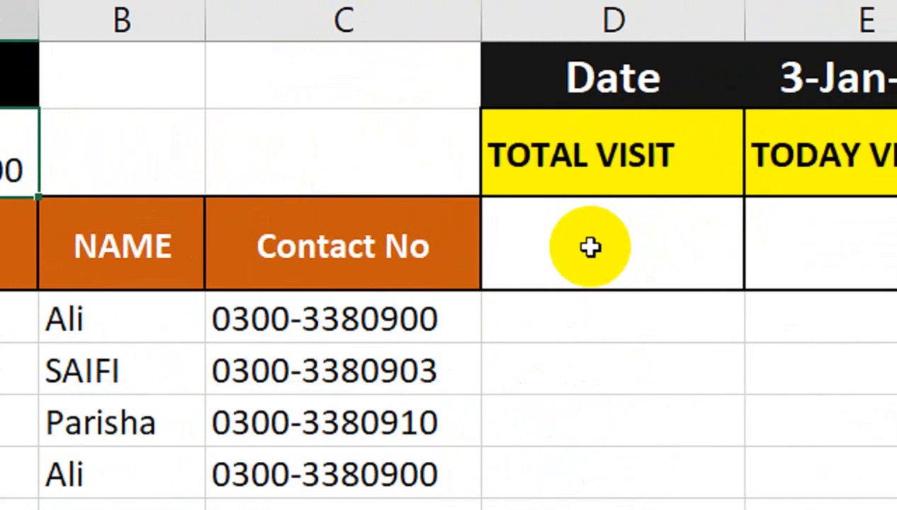
In D3, begin =SUMPRODUCT(COUNTIF(INDIRECT(""& using function autocomplete
left_click(590, 246)
type("=")
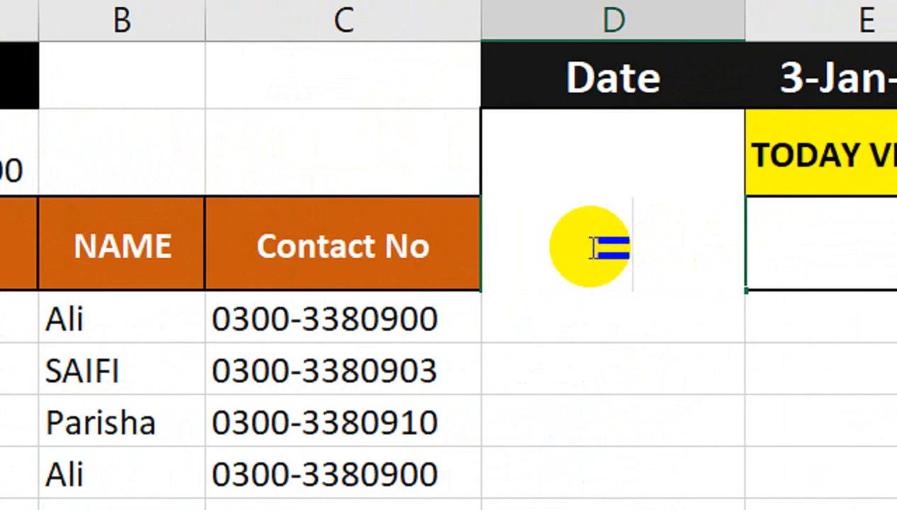
type("SUMP")
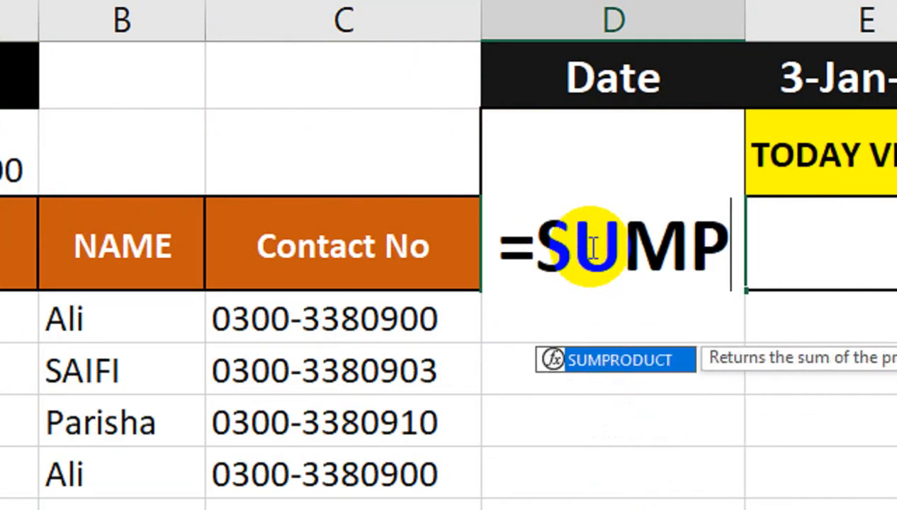
key("Tab")
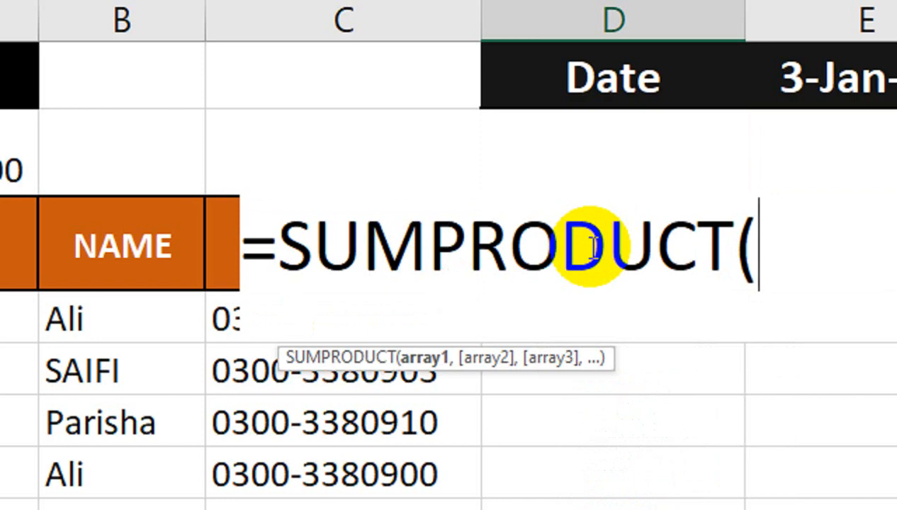
type("COU")
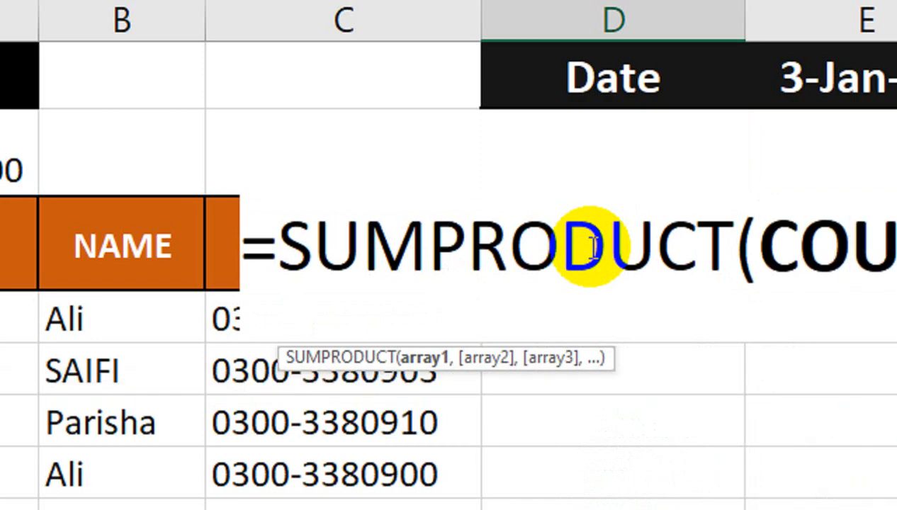
type("N")
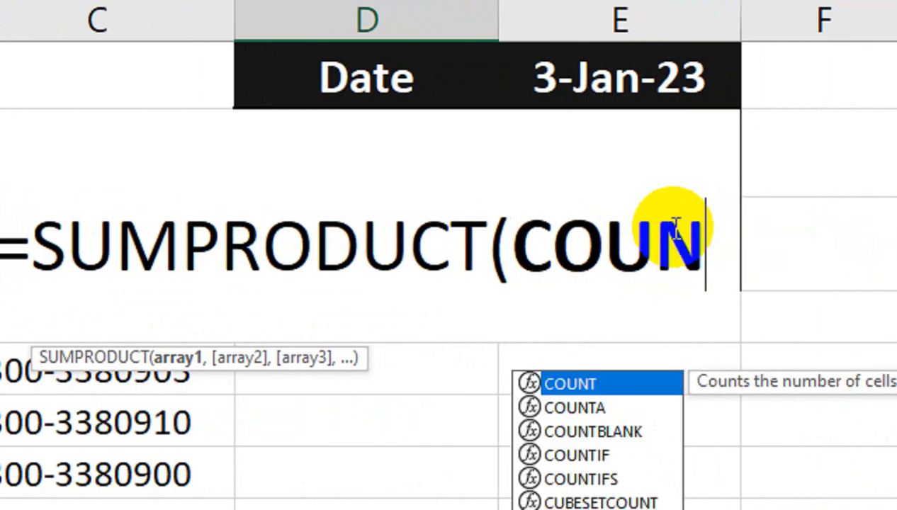
type("TIF")
key("Tab")
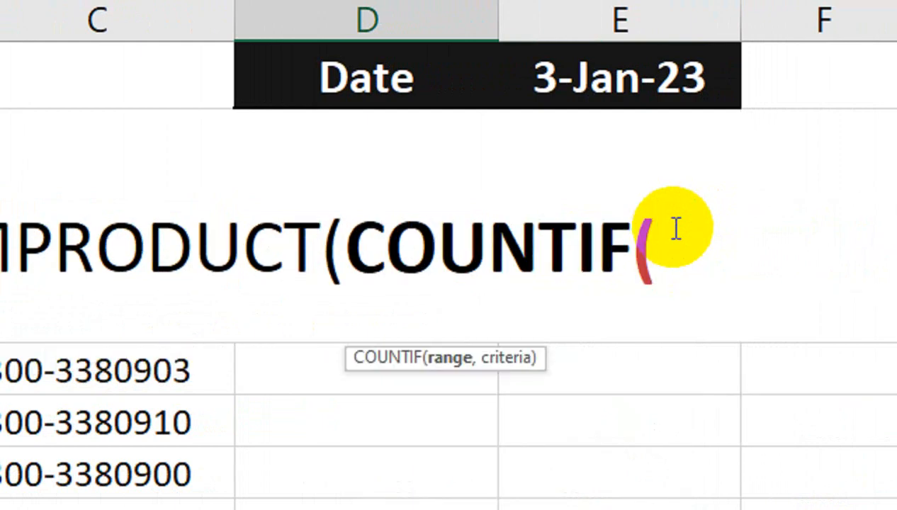
type("IND")
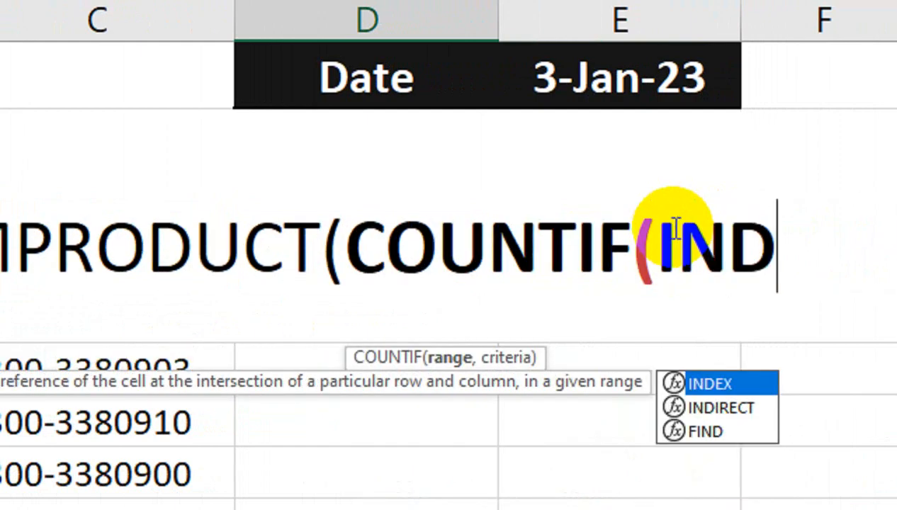
key("Down")
key("Tab")
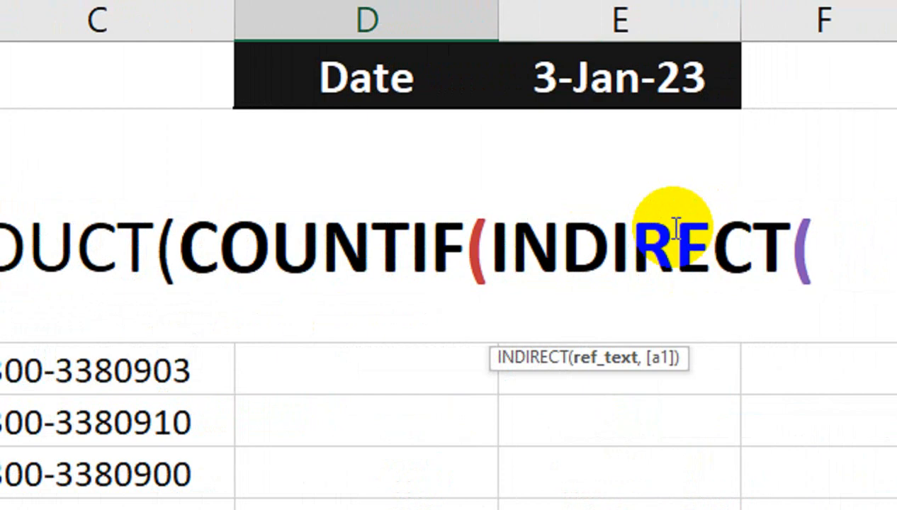
type("\"")
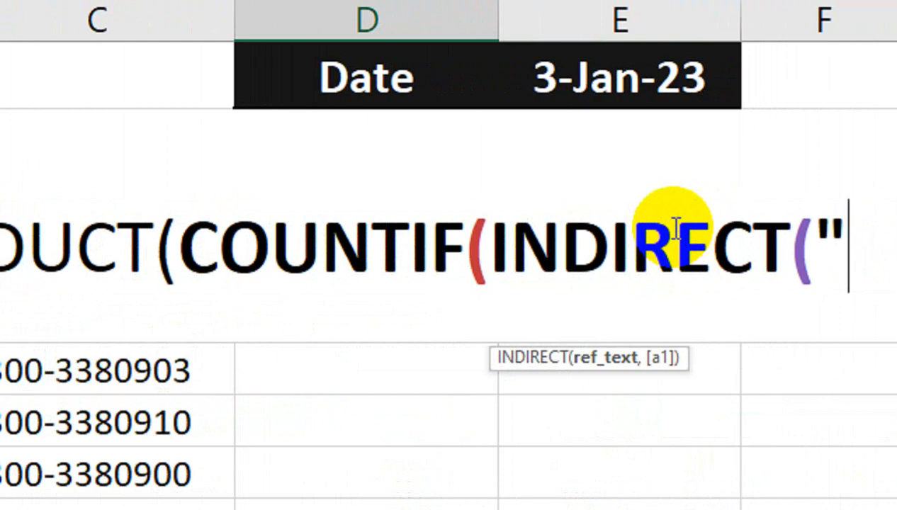
type("\"\"")
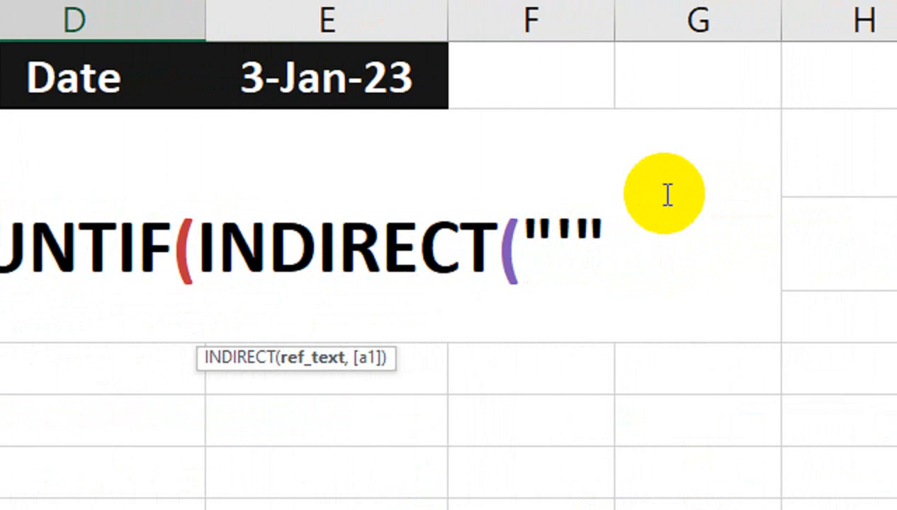
type("&")
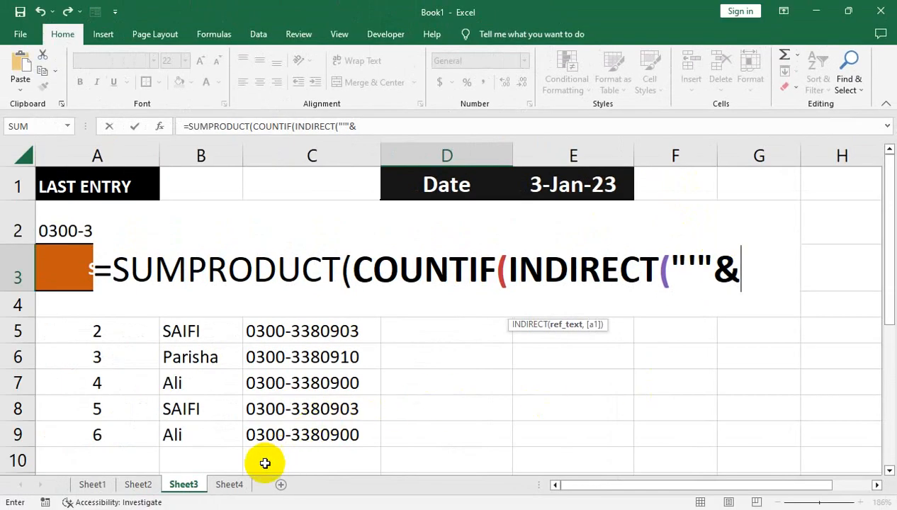
Extend INDIRECT with Sheet4!A1:A3 sheet names and their '!C3:C100 ranges as COUNTIF's range
left_click(230, 487)
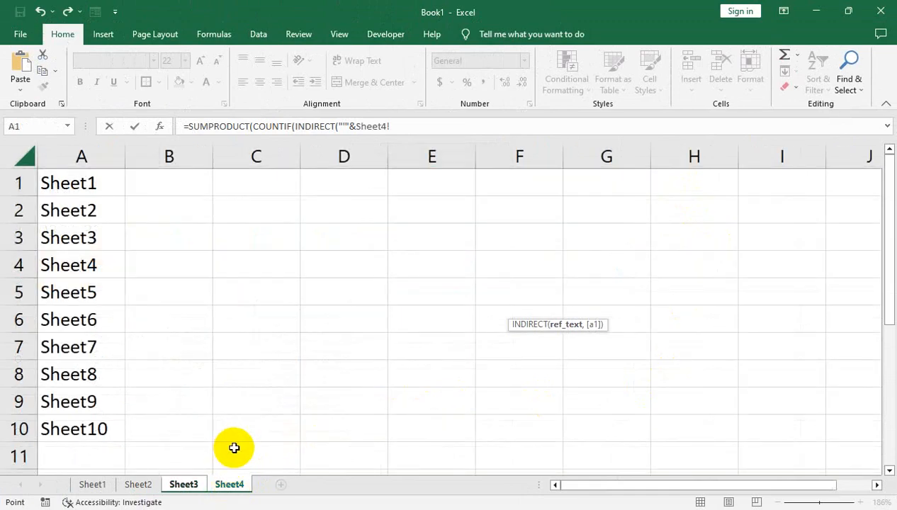
left_click(76, 156)
left_click(82, 184)
left_click_drag(82, 184, 74, 241)
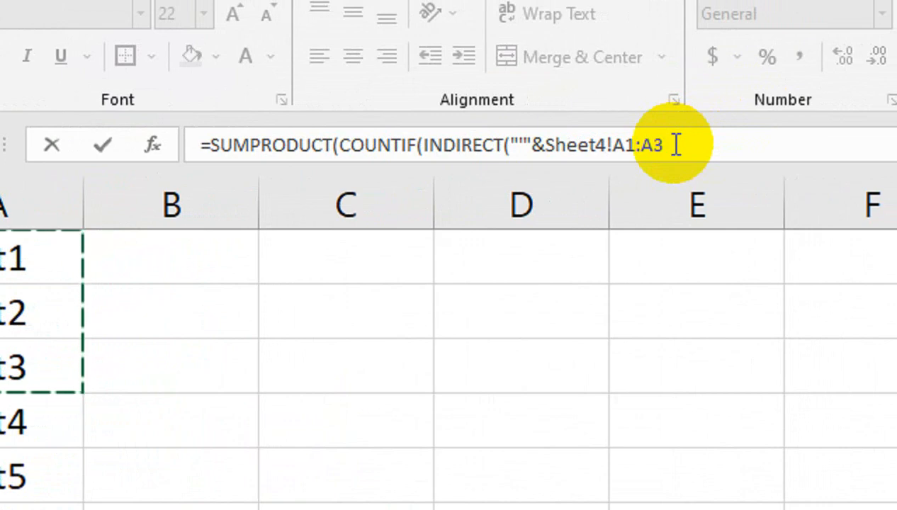
type("&\"'!")
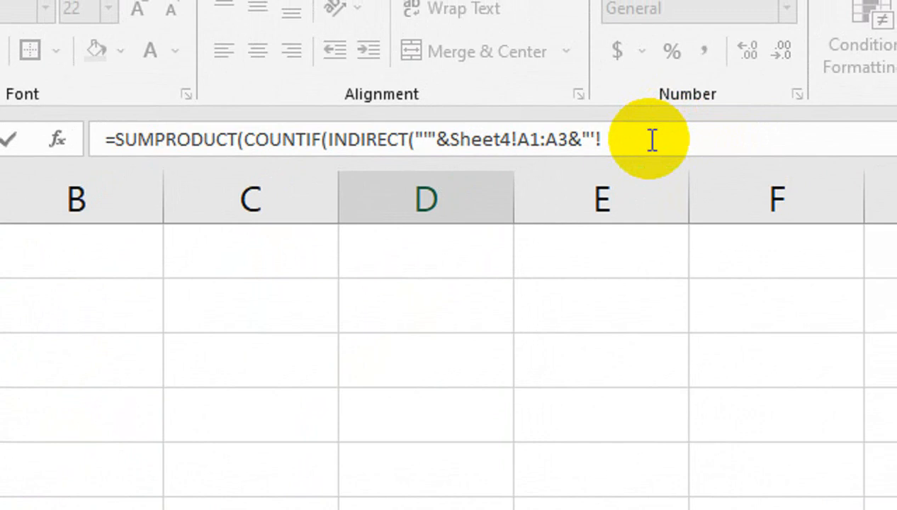
type("c")
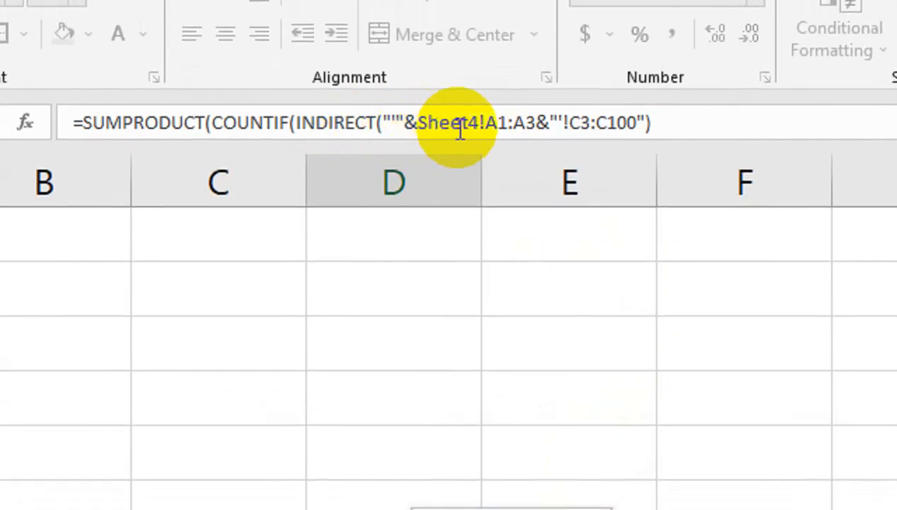
type(",")
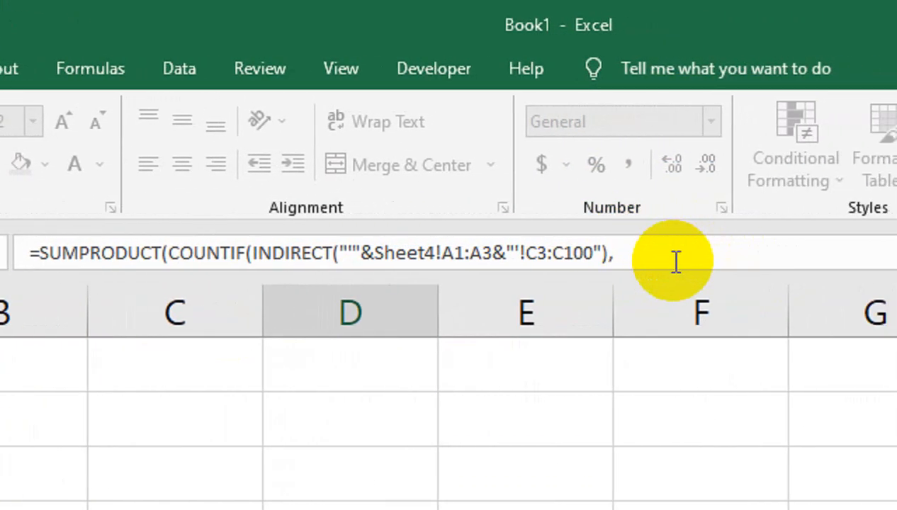
Add criterion LOOKUP(2,1/(Sheet3!C:C<>""),Sheet3!C:C)) so TOTAL VISIT shows 6
type("LOO")
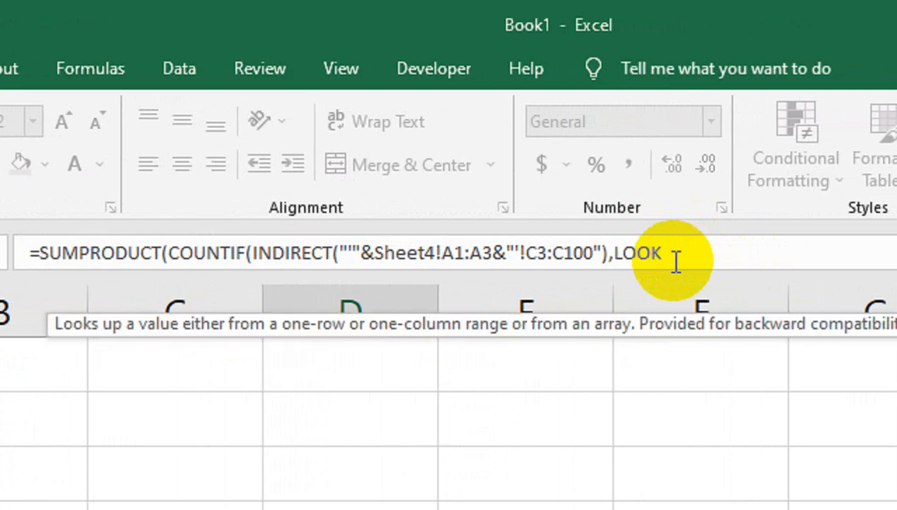
type("K")
key("Tab")
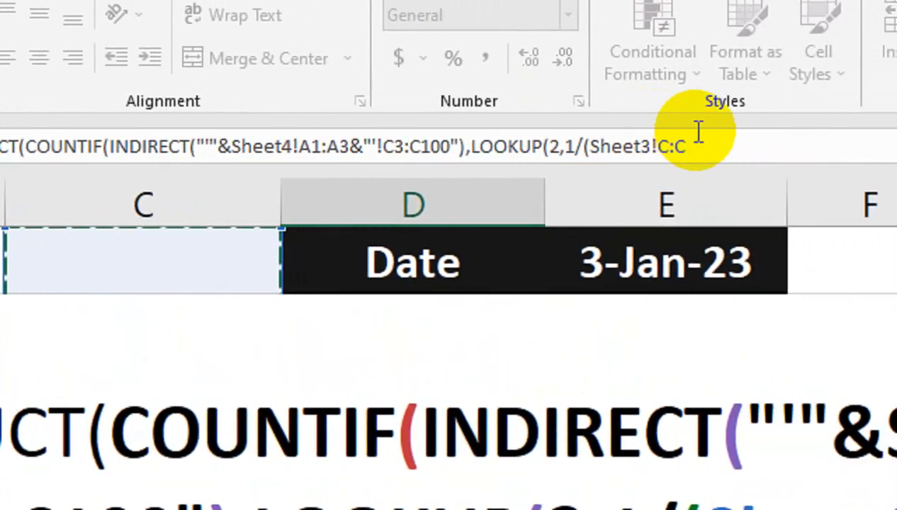
type("<>\"\"),")
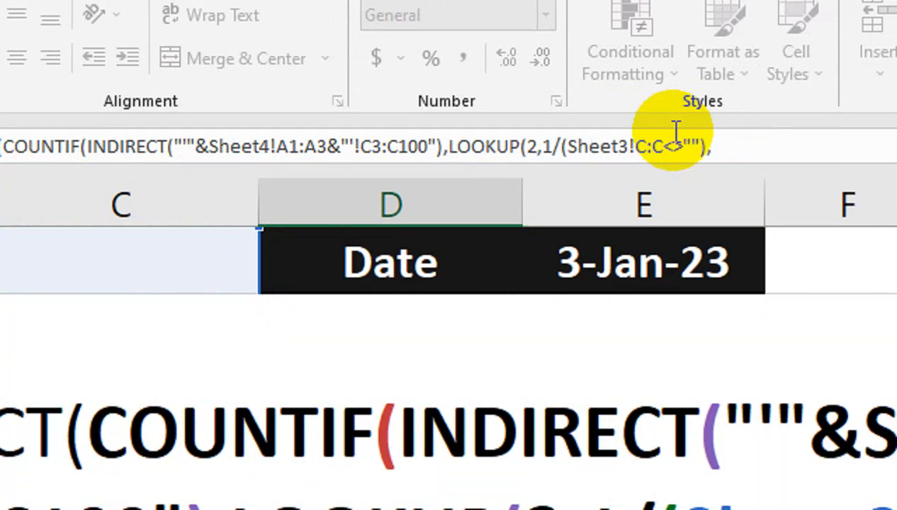
left_click(122, 202)
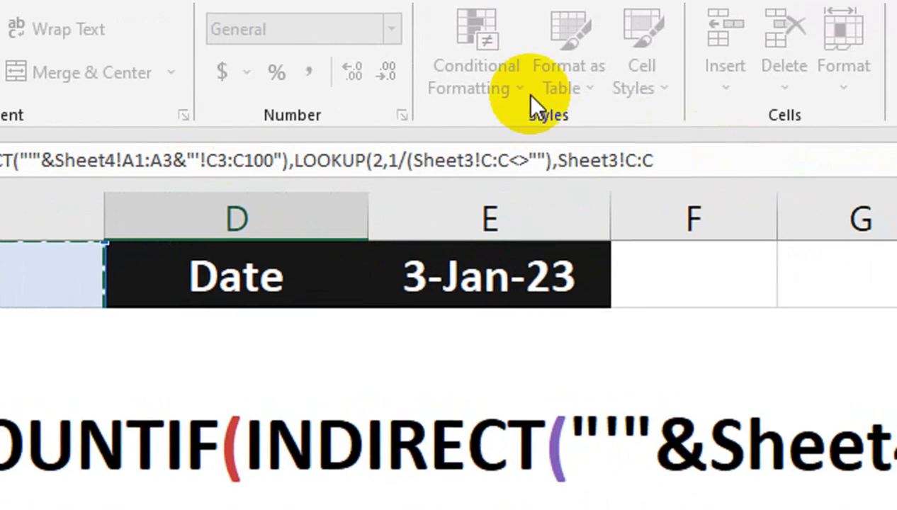
type(")")
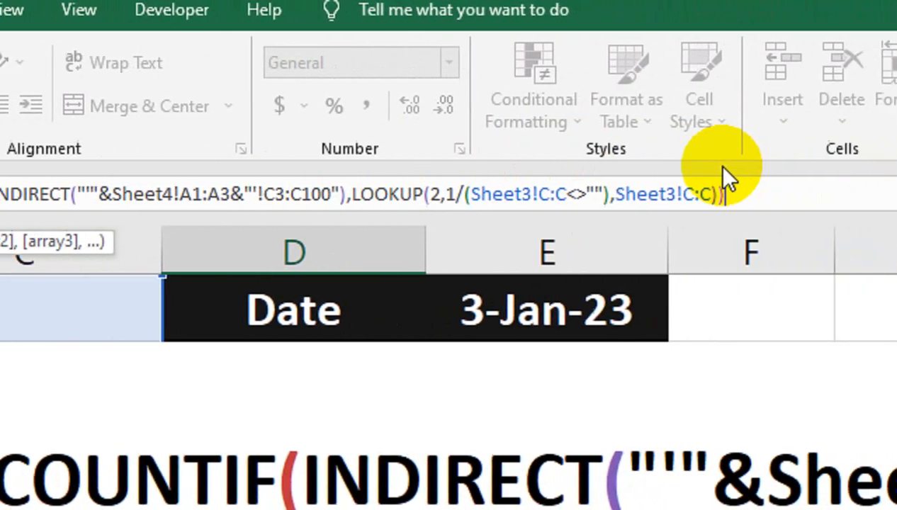
key("Return")
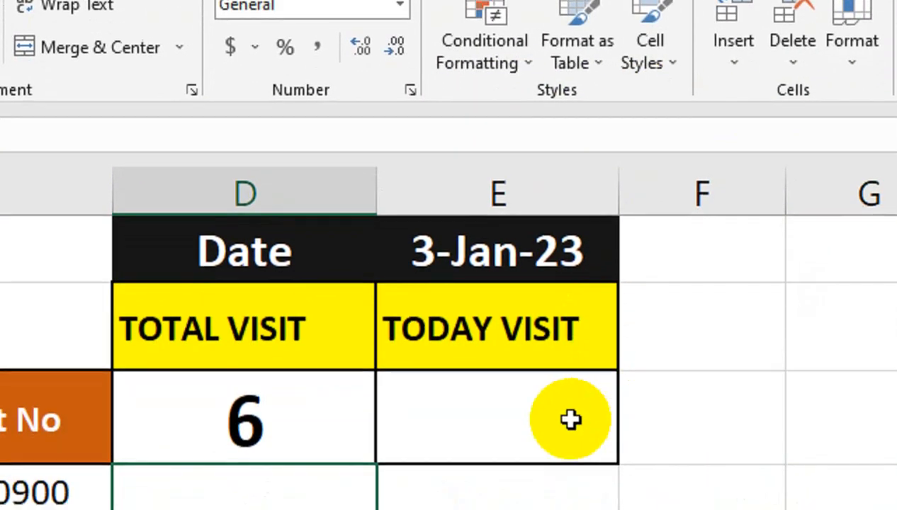
left_click(316, 473)
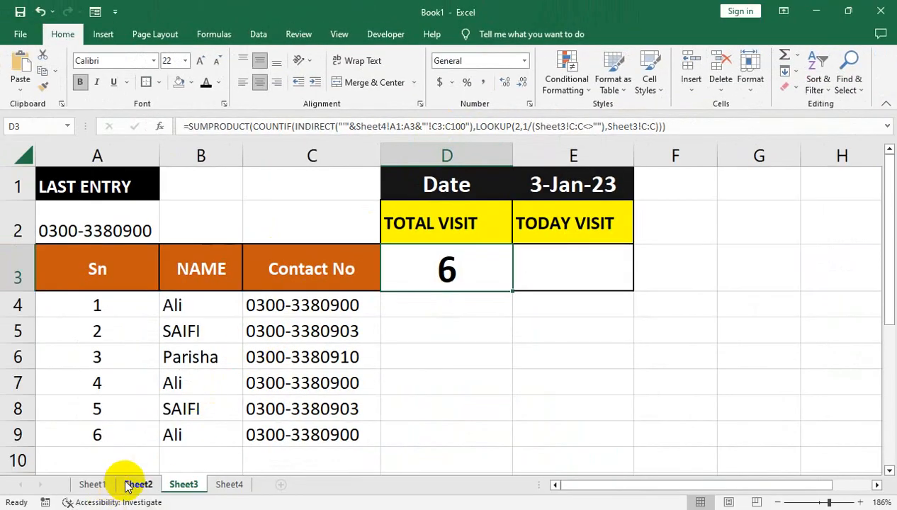
left_click(128, 485)
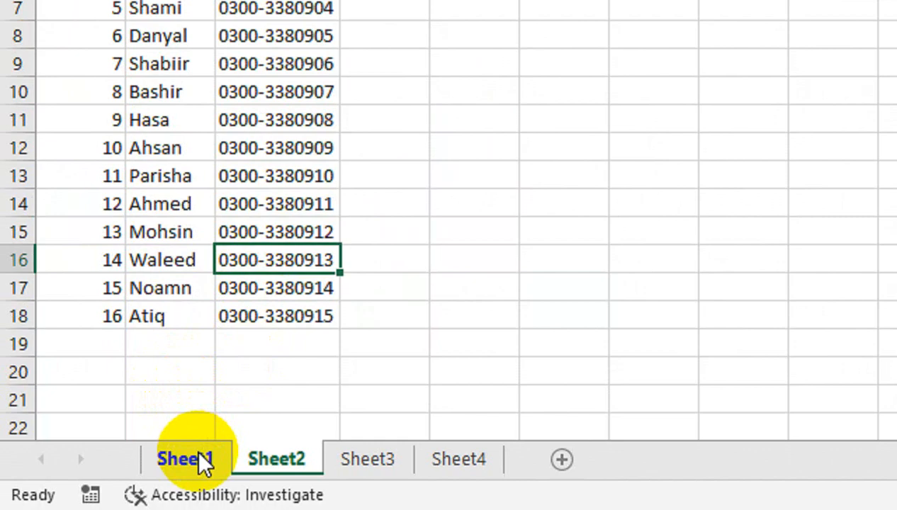
left_click(201, 459)
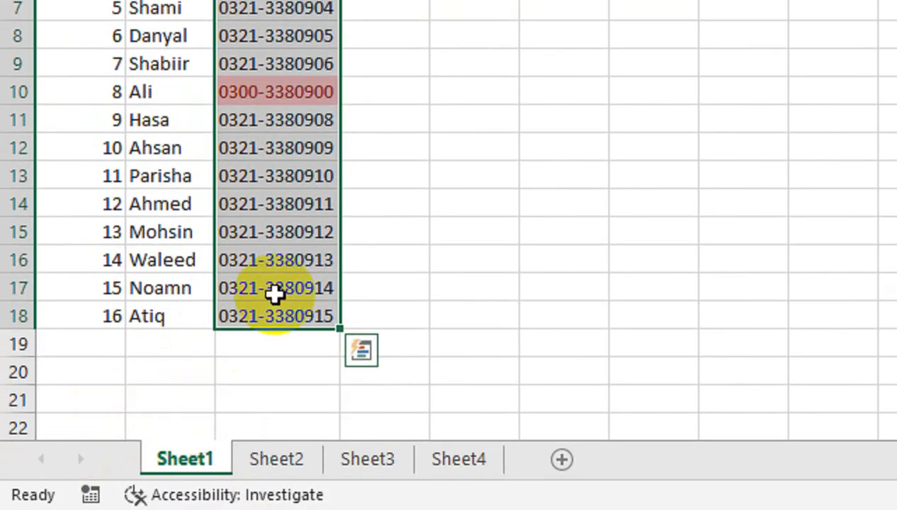
left_click(264, 458)
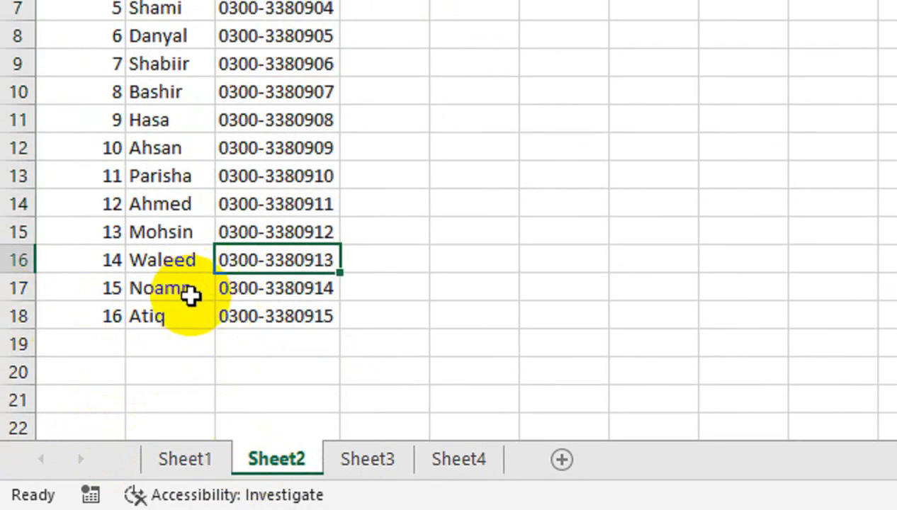
left_click(386, 464)
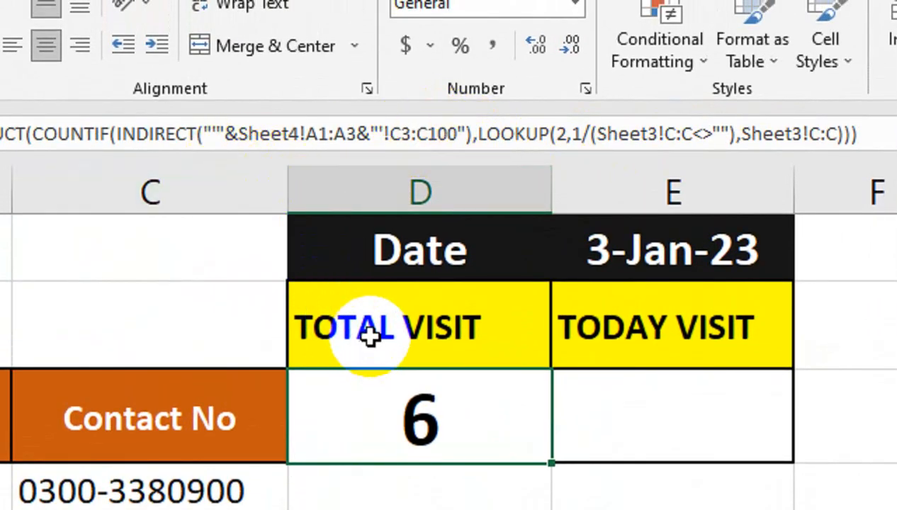
left_click(300, 293)
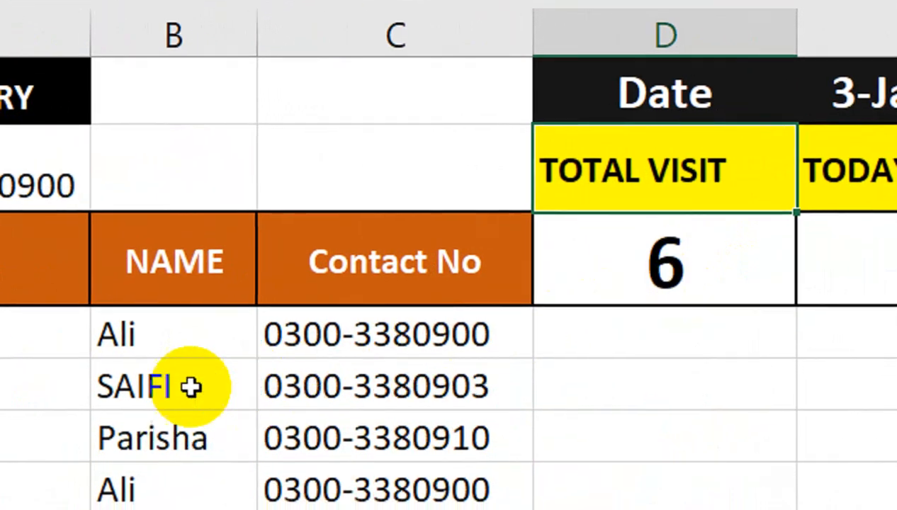
left_click_drag(371, 402, 470, 402)
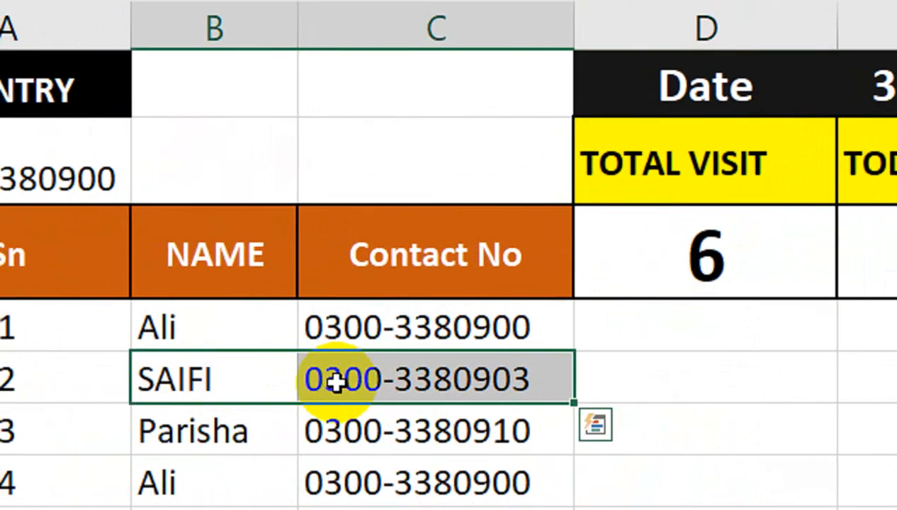
key("ctrl+c")
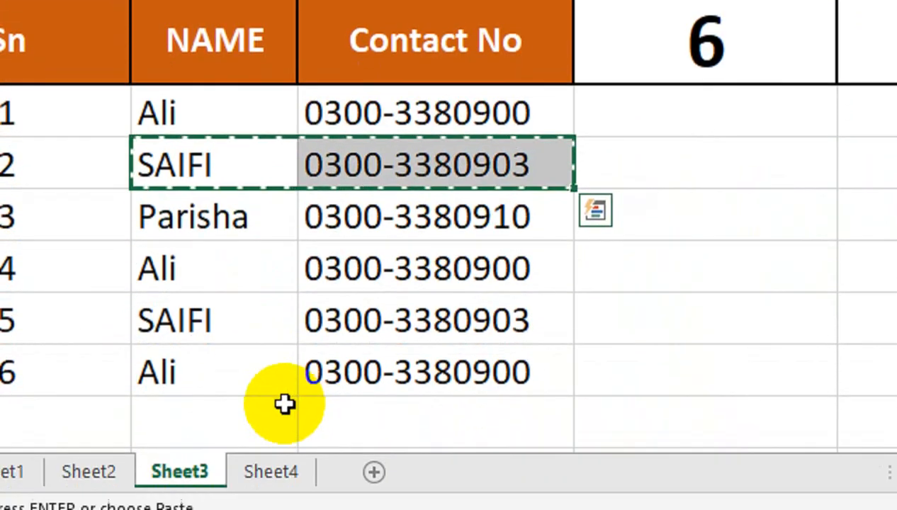
left_click(284, 403)
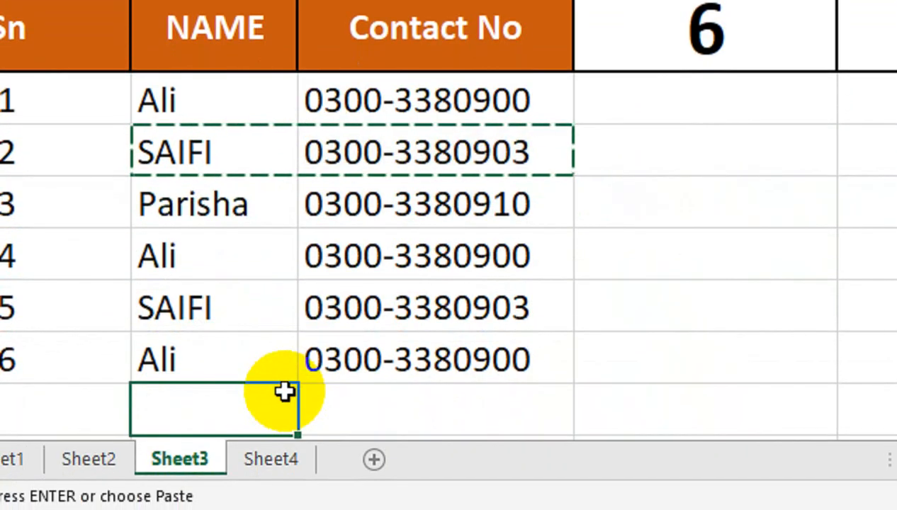
key("Escape")
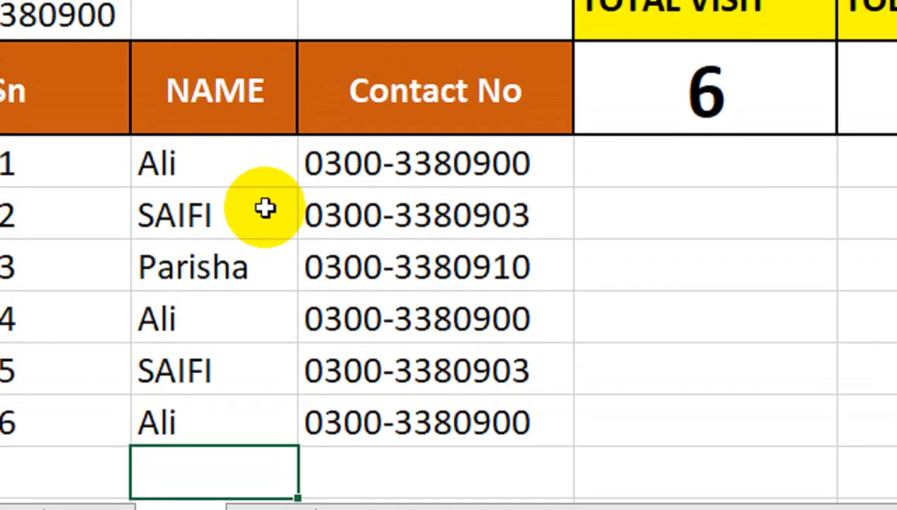
left_click_drag(265, 146, 313, 152)
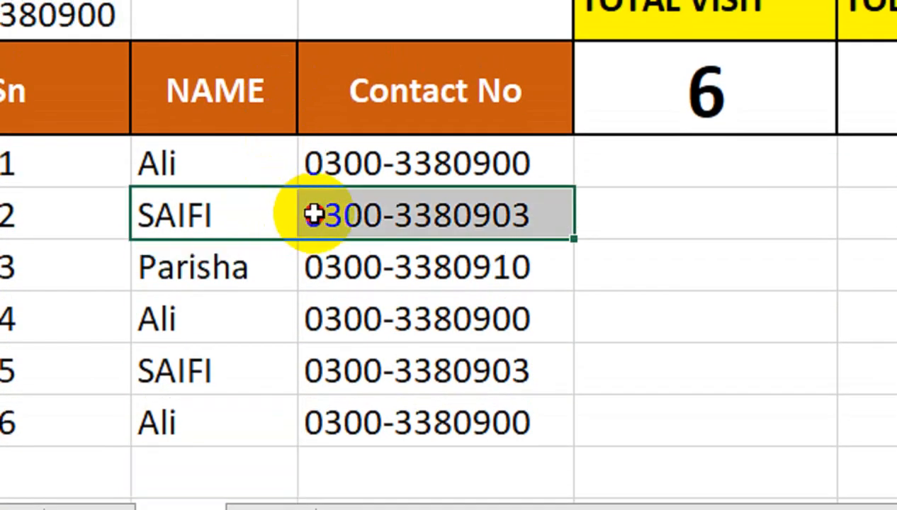
key("ctrl+c")
left_click(247, 460)
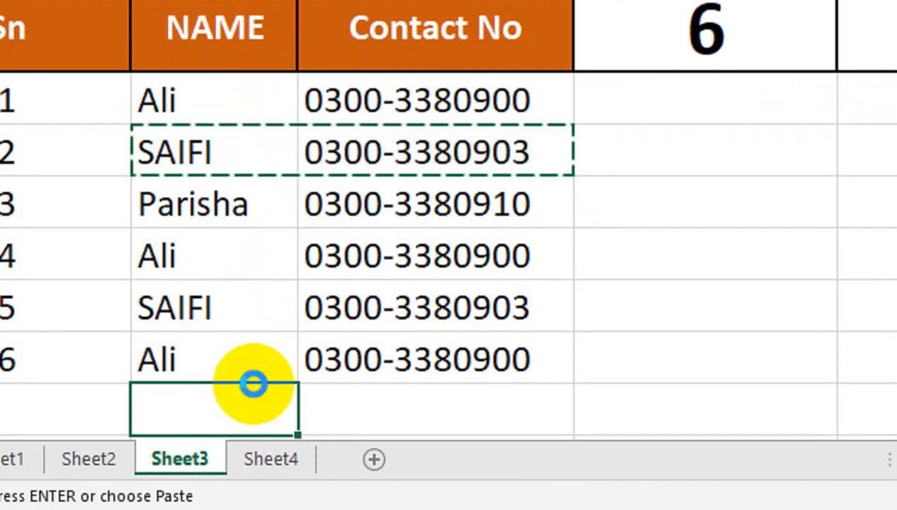
key("ctrl+v")
left_click(405, 265)
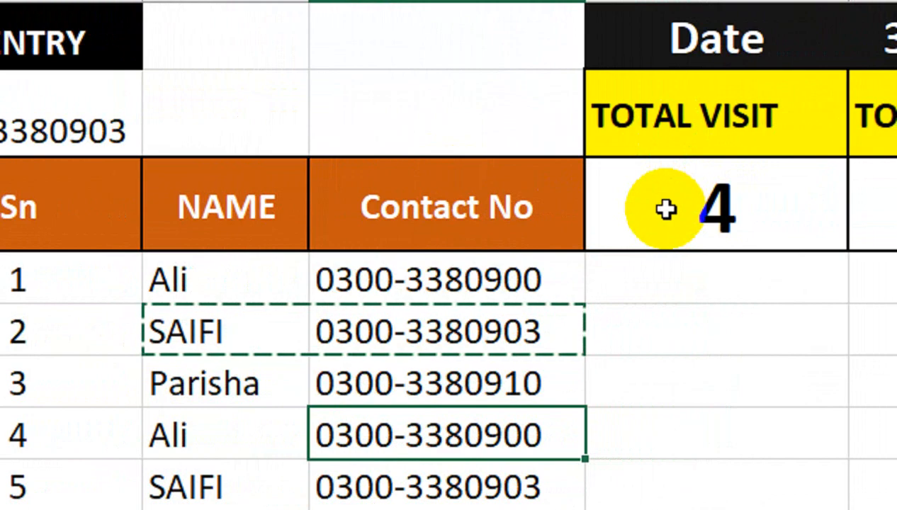
Enter =COUNTIF(C:C,A2) under TODAY VISIT, then clear the added SAIFI row
left_click(674, 182)
type("=")
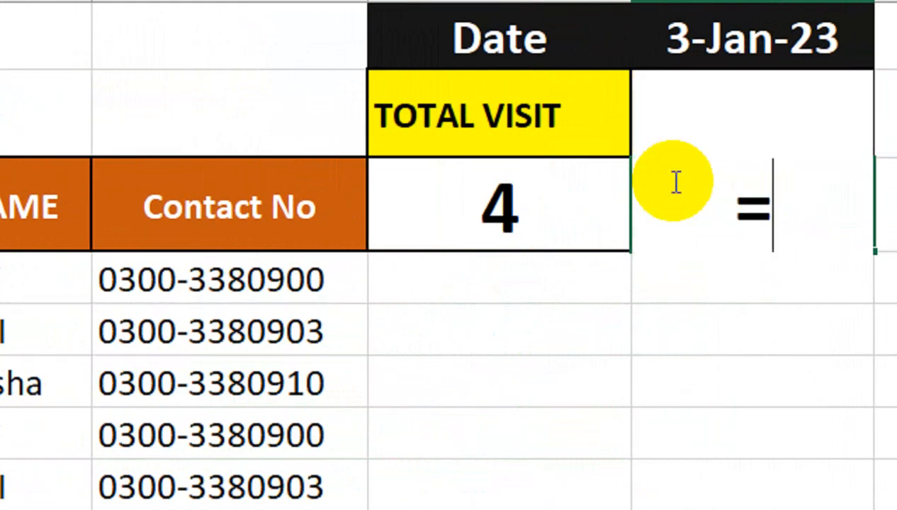
type("COUNTIF(")
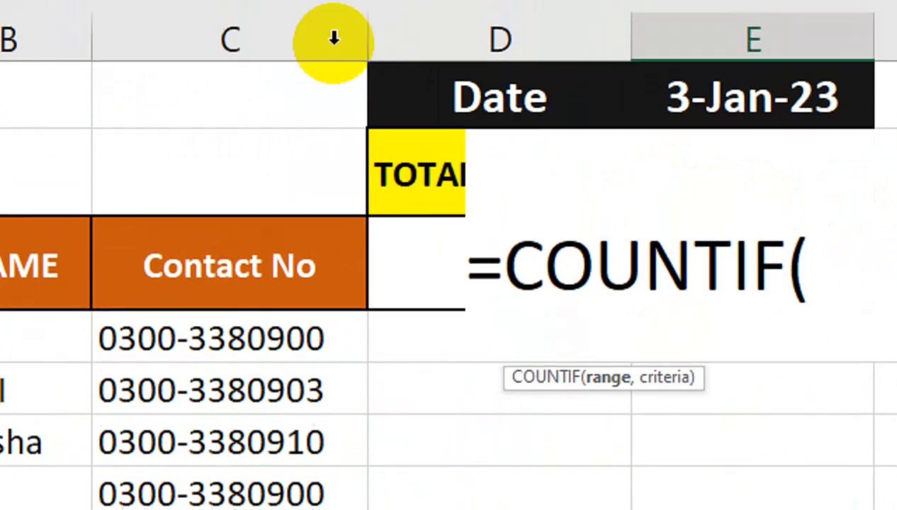
left_click(286, 34)
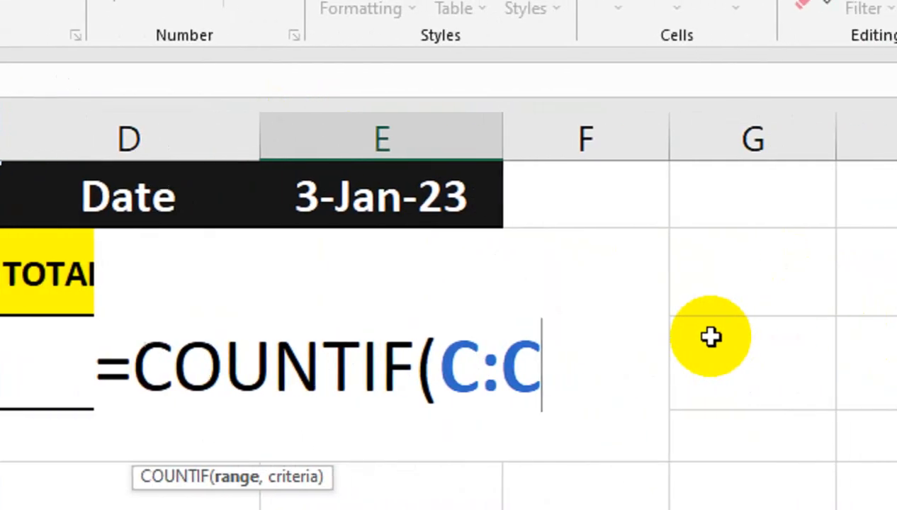
type(",")
left_click(174, 274)
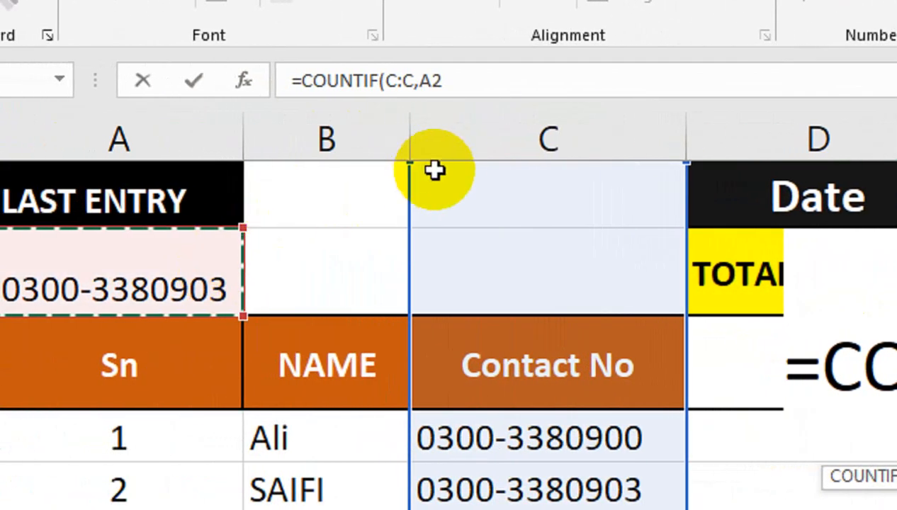
type(")")
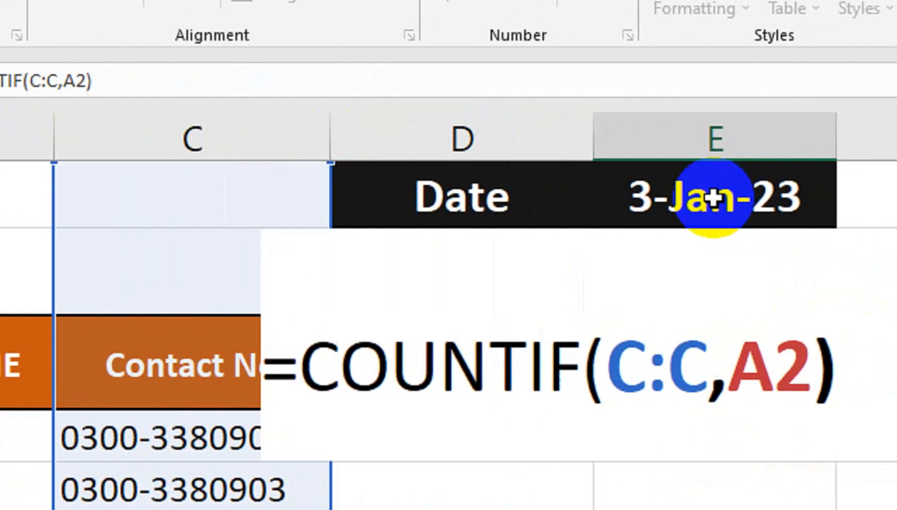
key("Return")
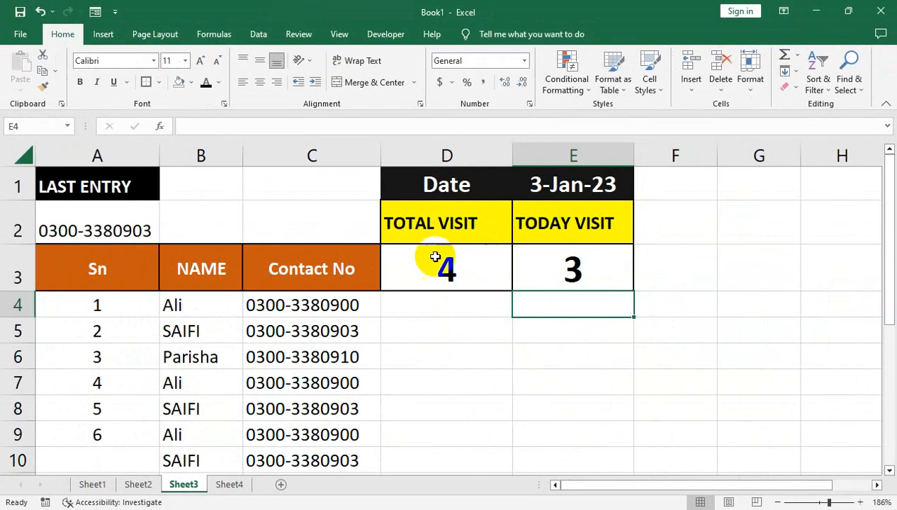
left_click_drag(177, 457, 246, 450)
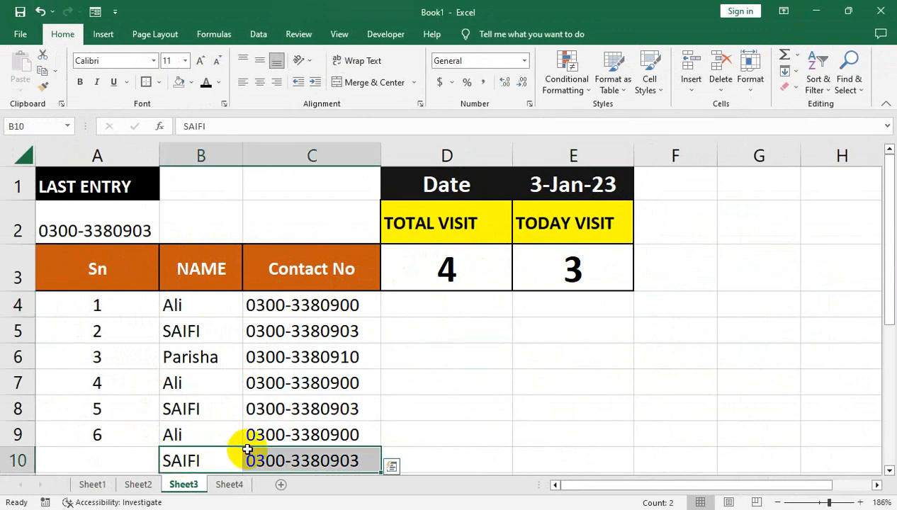
key("Delete")
In A4, begin the serial formula =IF(B4="","",COUNTA(B4: to count names from B4
left_click(121, 300)
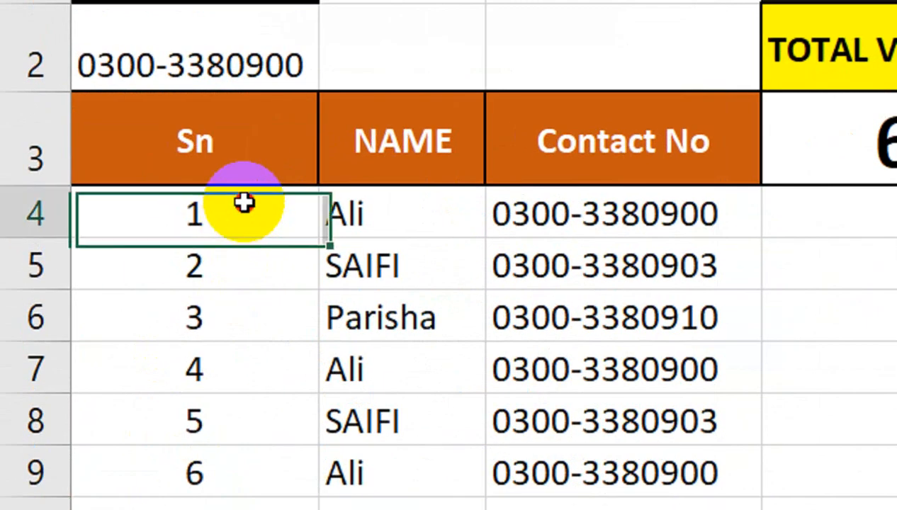
type("=")
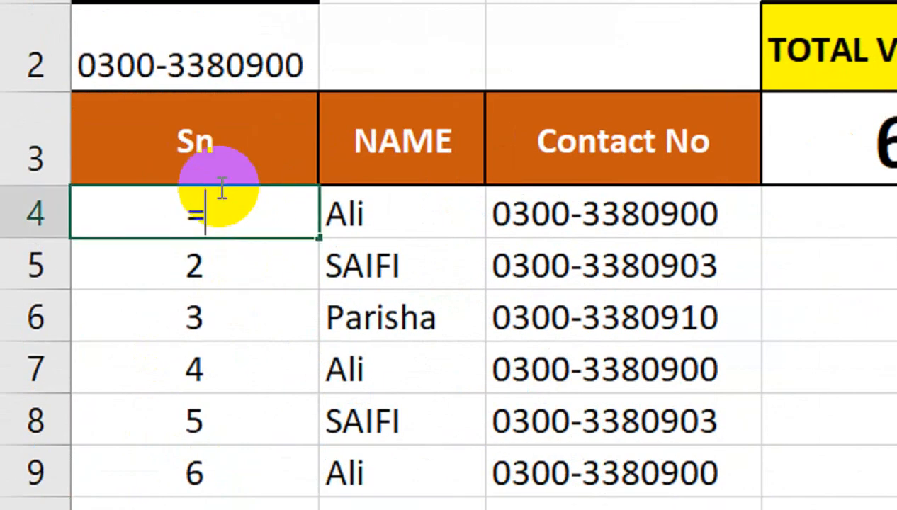
type("IF(")
key("Right")
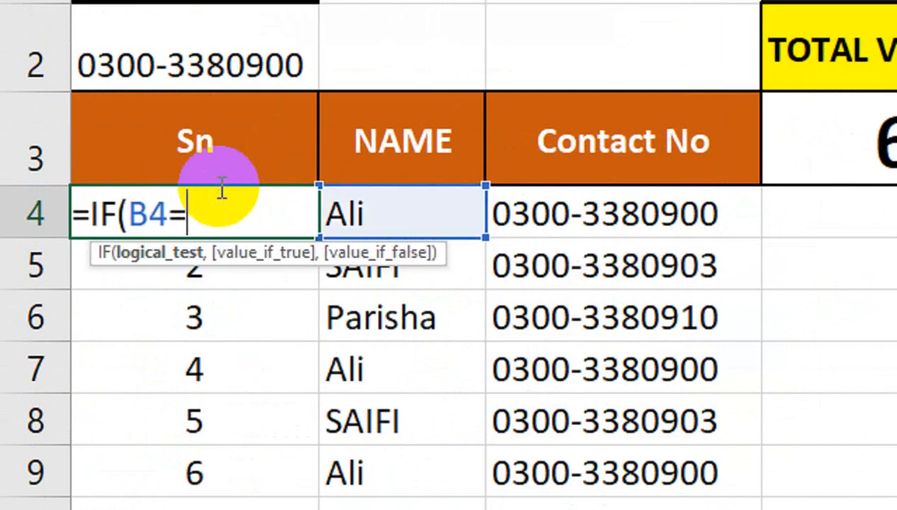
type("=\"\", \"\"")
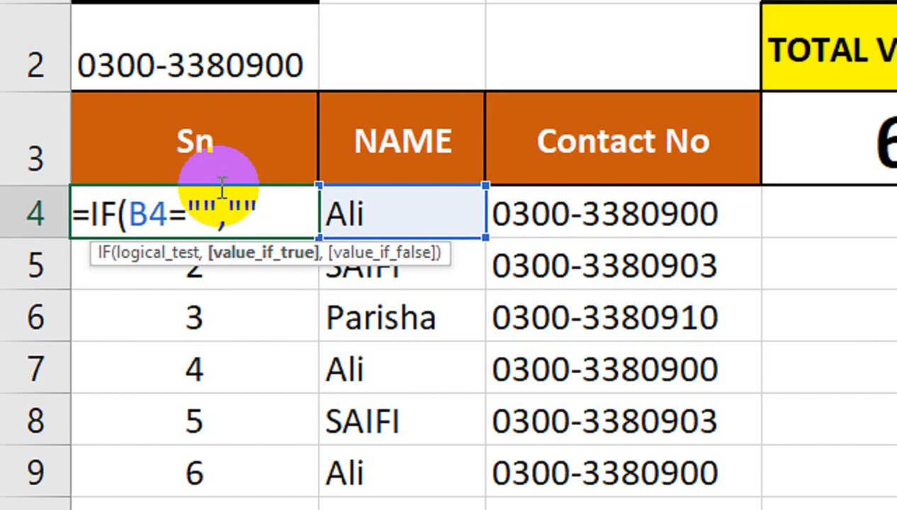
type("COUNT")
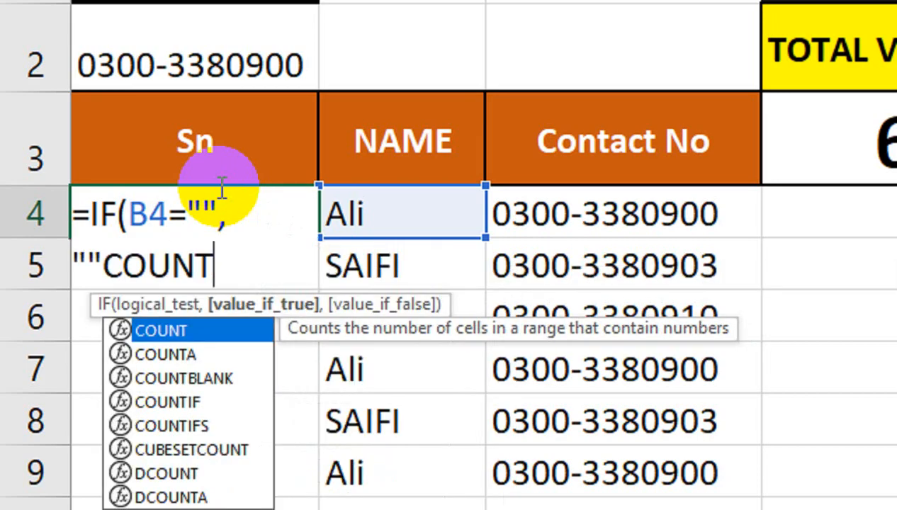
type("A(")
key("BackSpace")
type("A(")
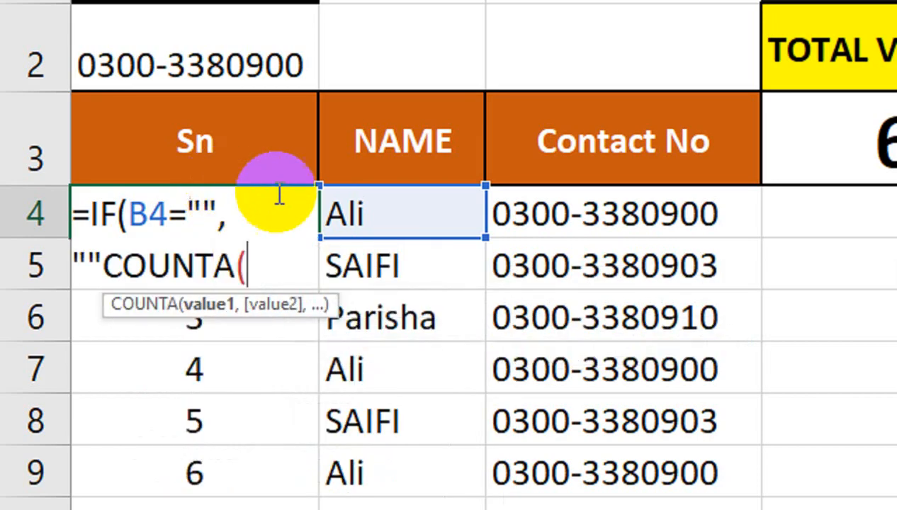
left_click(355, 193)
type(":")
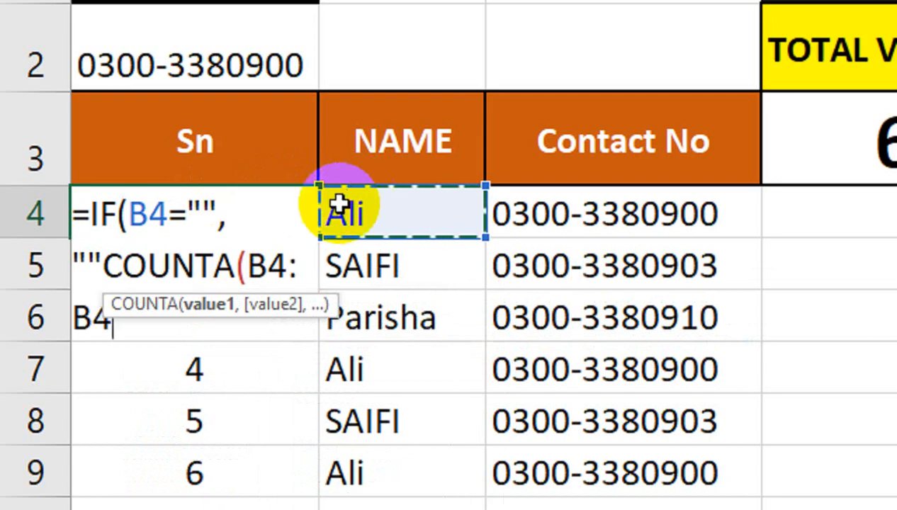
Make the range start $B$4 and add the missing comma, finishing =IF(B4="","",COUNTA($B$4:B4))
left_click(264, 265, "shift")
left_click(268, 266)
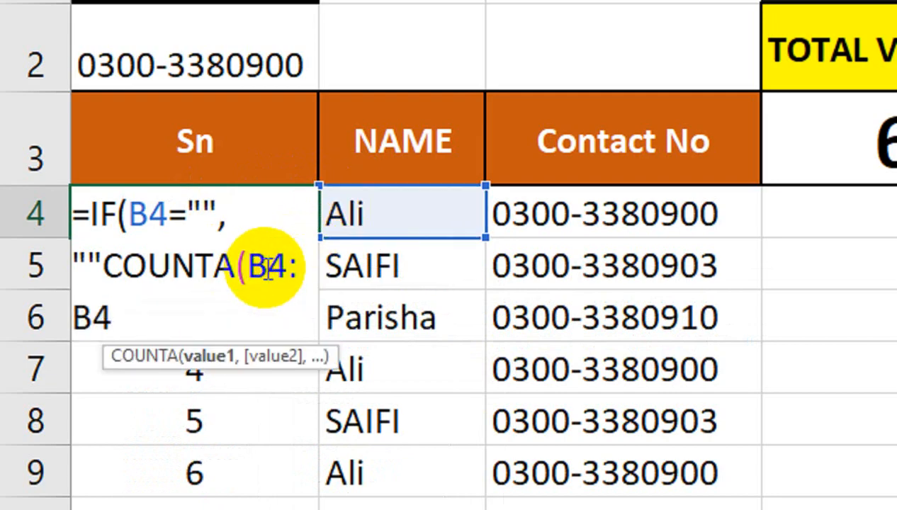
key("F4")
key("Return")
key("Return")
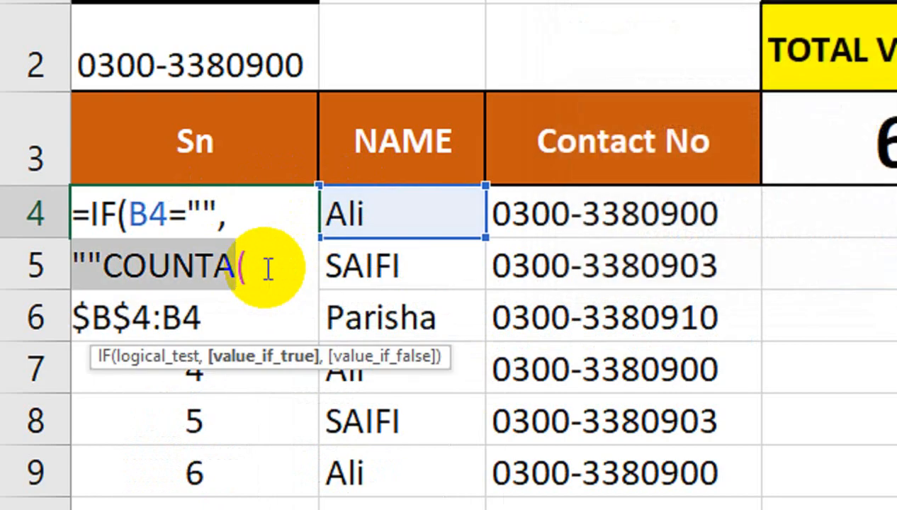
left_click(268, 266)
left_click(104, 266)
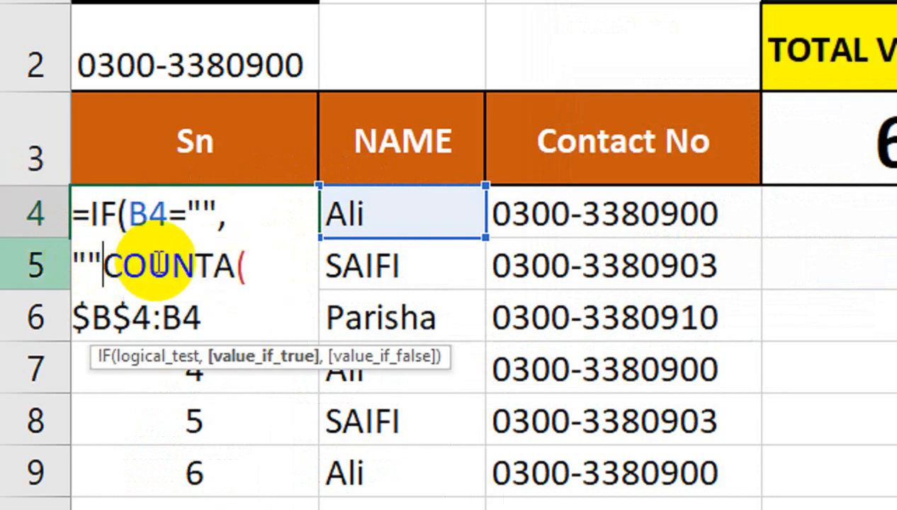
type(",")
key("Return")
key("Return")
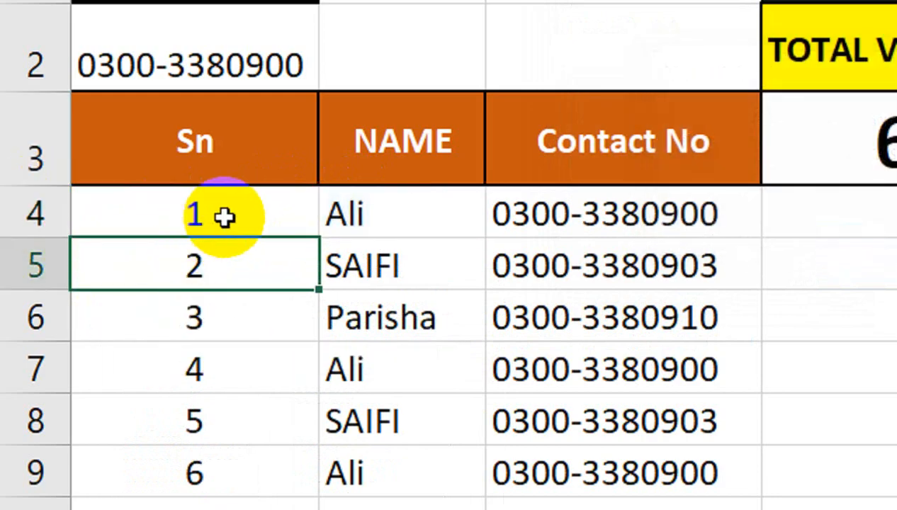
Accept the corrected formula and fill it down column A to row 11
left_click(283, 228)
left_click_drag(317, 239, 317, 447)
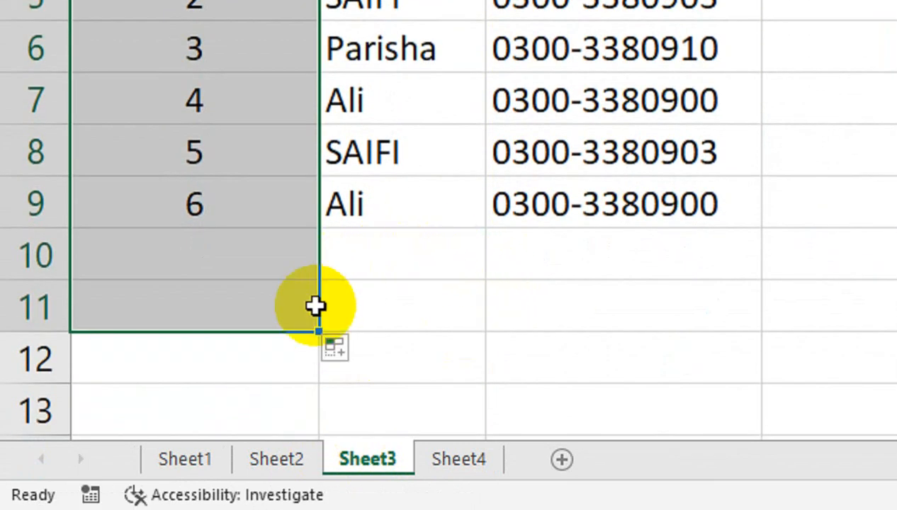
left_click_drag(318, 331, 350, 347)
Test the numbering with names F and ASD in B10:B11, then clear B10:B11 and A10:A11
left_click(374, 273)
type("F")
key("Return")
type("ASD")
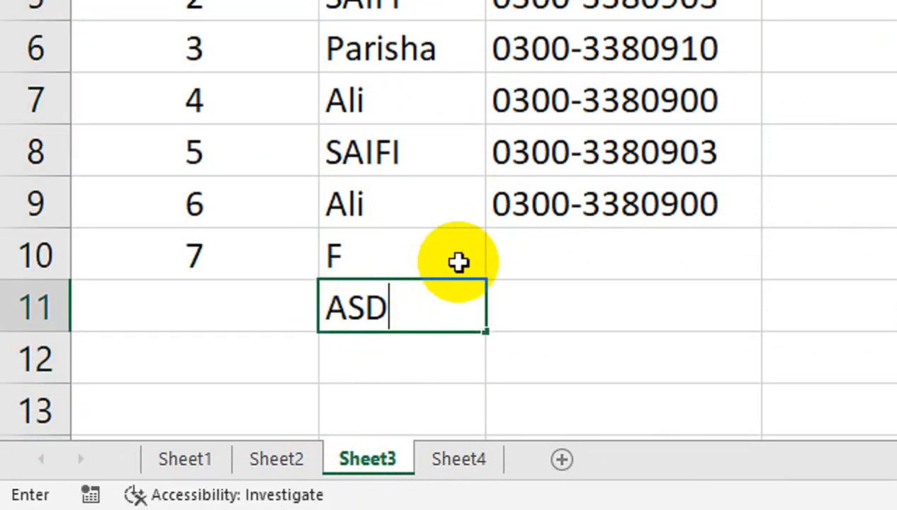
left_click_drag(394, 256, 394, 309)
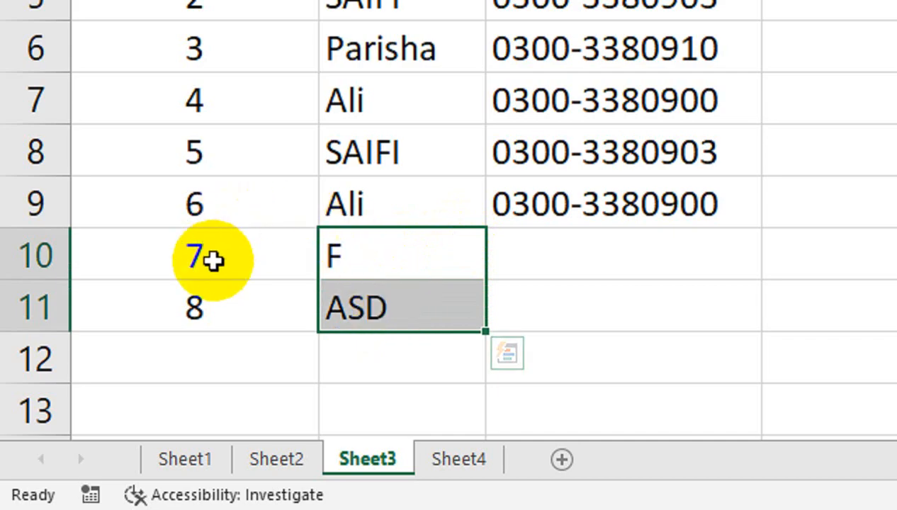
key("Delete")
left_click_drag(214, 260, 220, 322)
key("Delete")
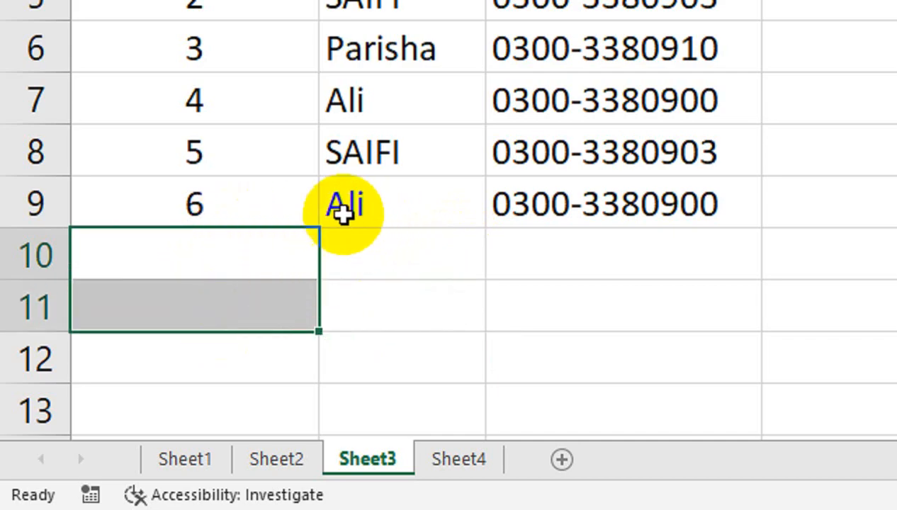
Refill the serial formula from A9 down to row 13 and check the TODAY VISIT count
left_click(311, 216)
left_click_drag(318, 227, 377, 224)
scroll(397, 212, "up", 1)
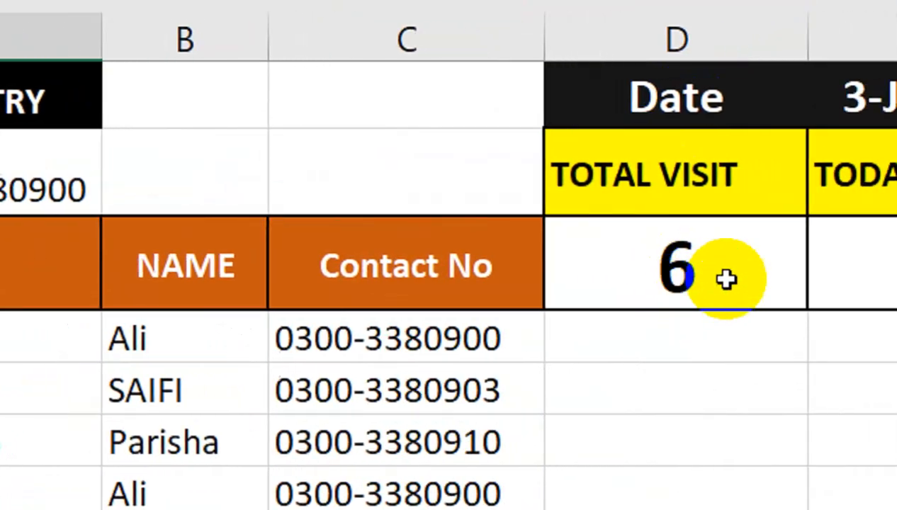
left_click(654, 249)
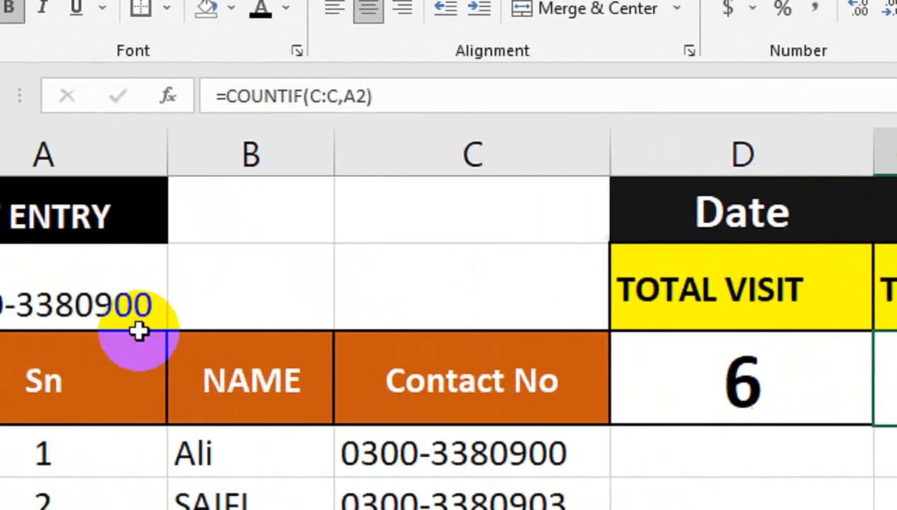
left_click(140, 322)
left_click(815, 403)
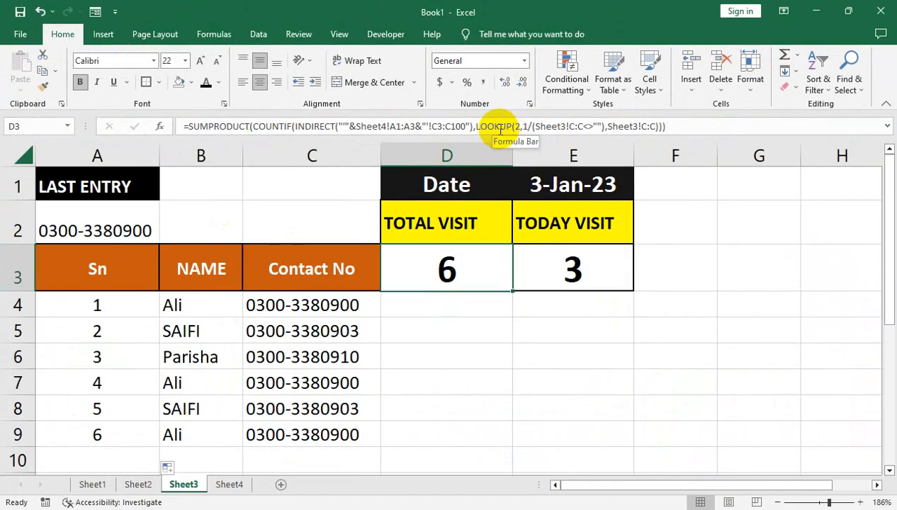
left_click(205, 399)
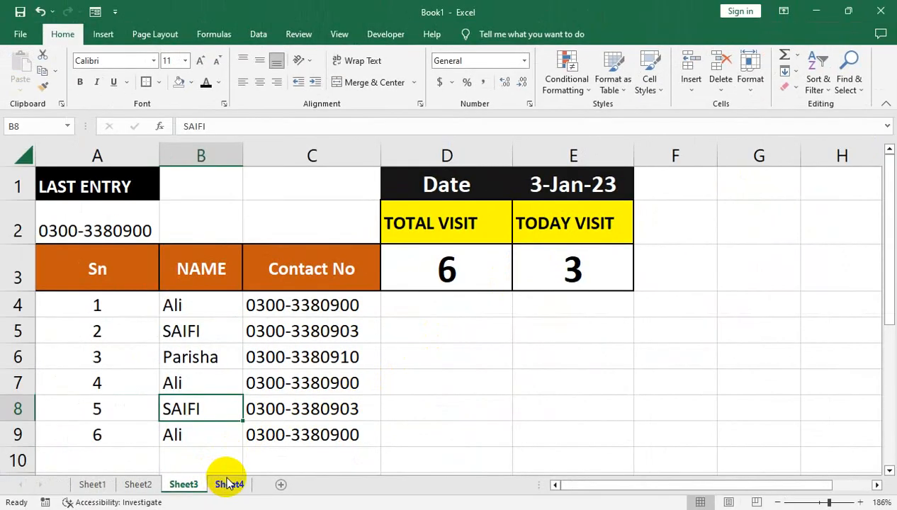
On Sheet4, start B1's helper formula as =IFERROR(COUNTIF(INDIRECT("'"& using autocomplete
left_click(227, 484)
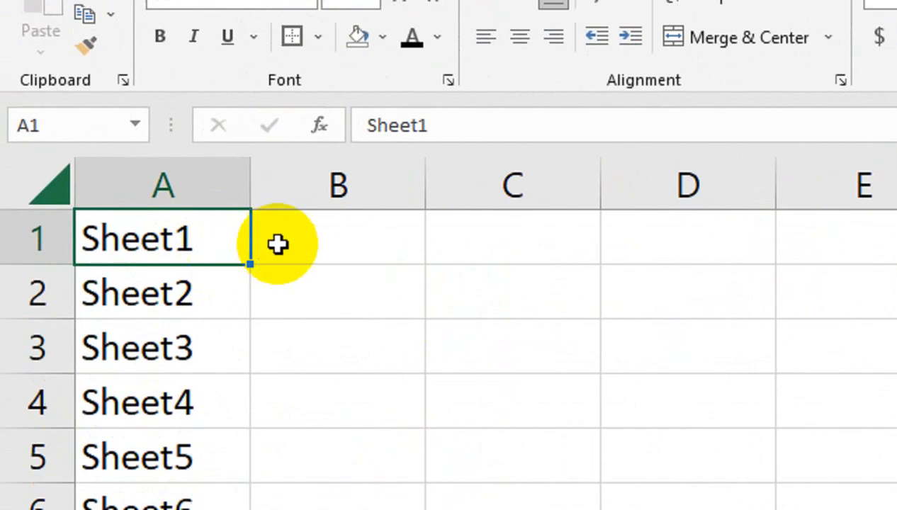
left_click(158, 188)
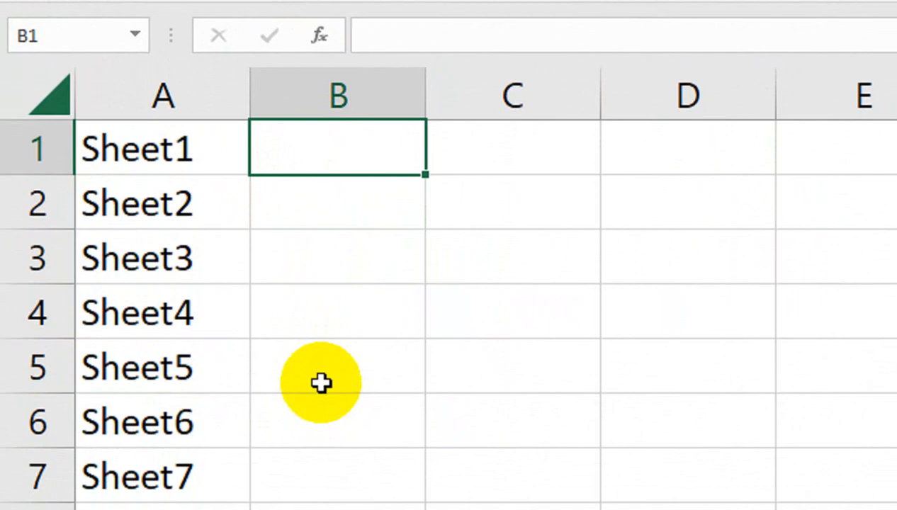
type("=IF")
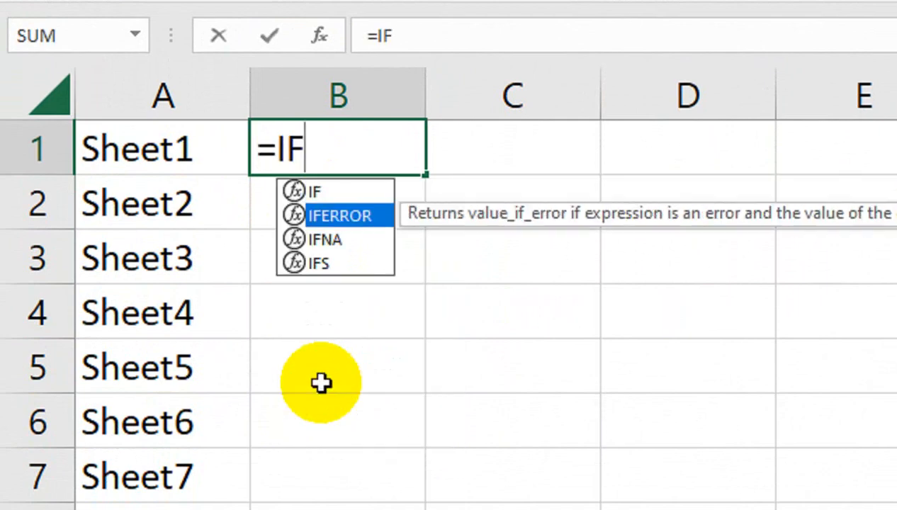
key("Tab")
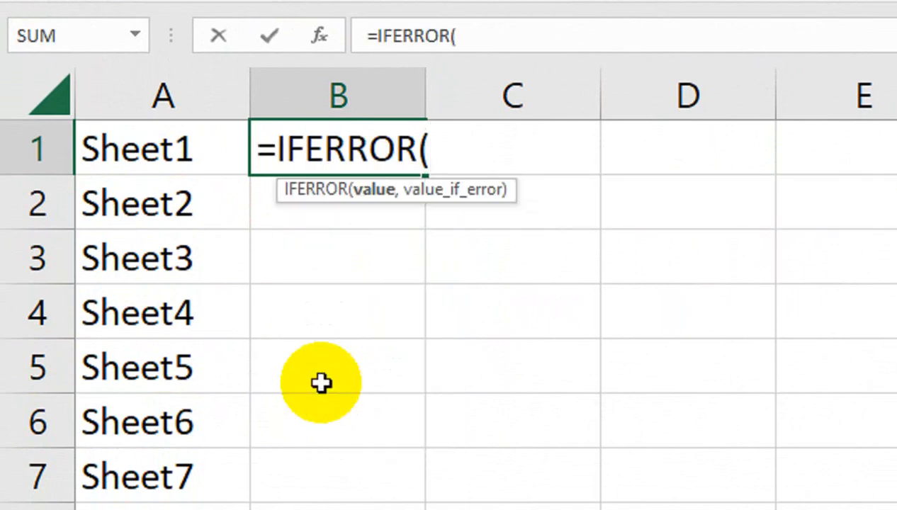
type("COUNT")
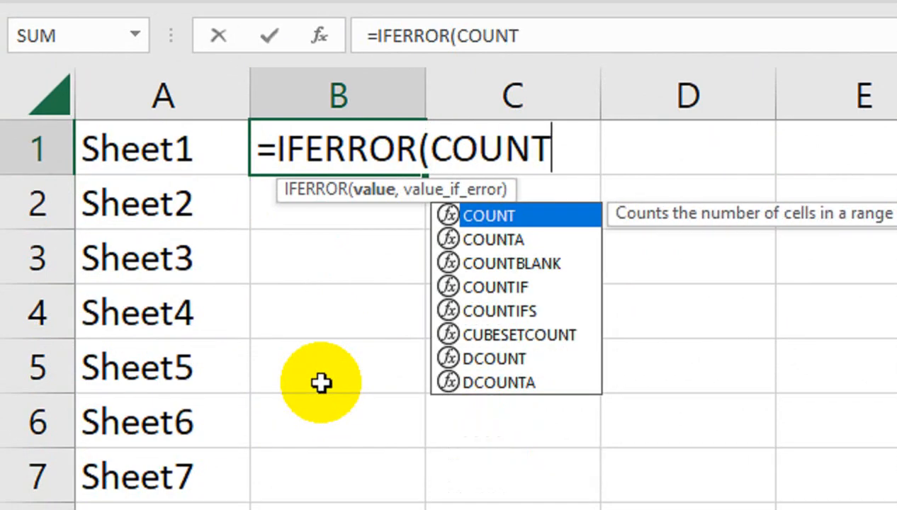
type("I")
key("Tab")
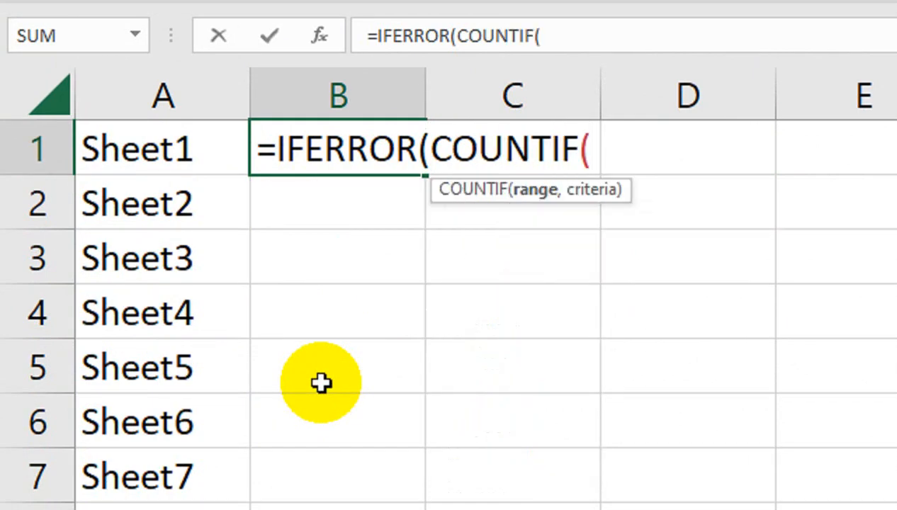
type("IND")
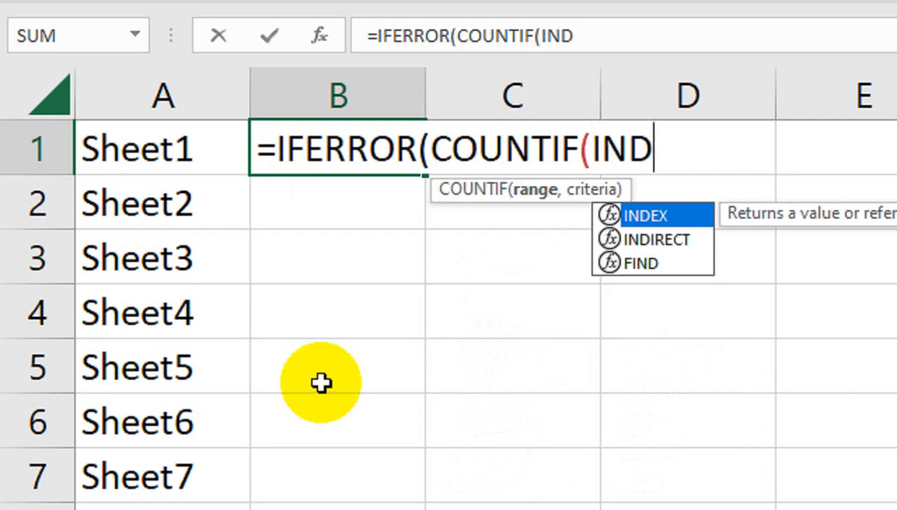
key("Down")
key("Tab")
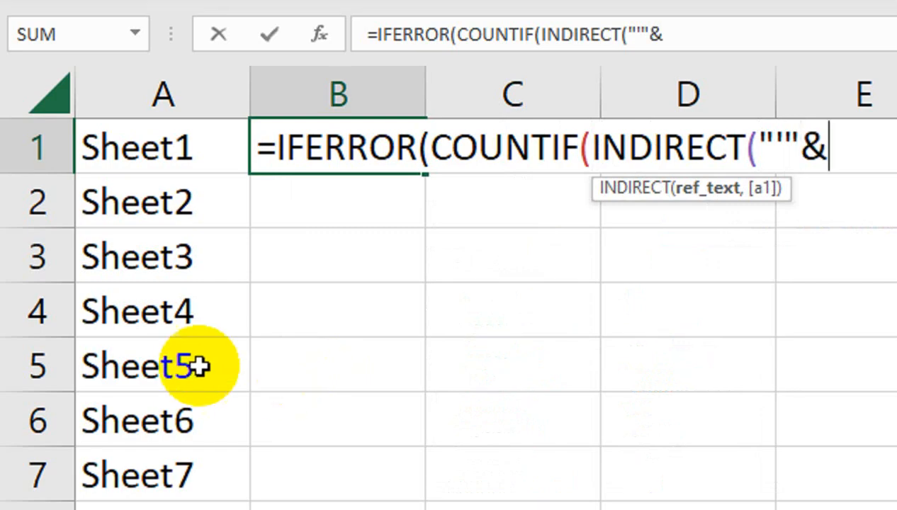
Extend the INDIRECT text with A1's sheet name and the row range 3:1048576
left_click(170, 156)
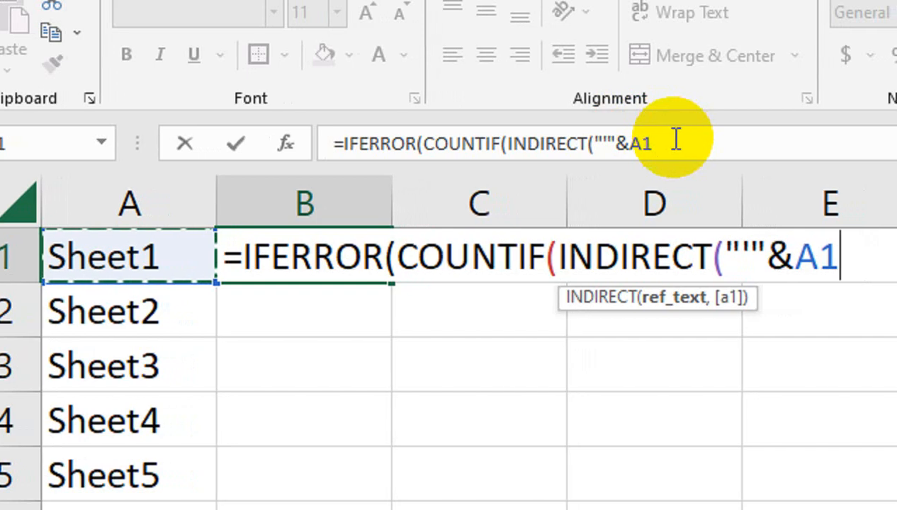
type("&\"'!\"&\"3:1048576")
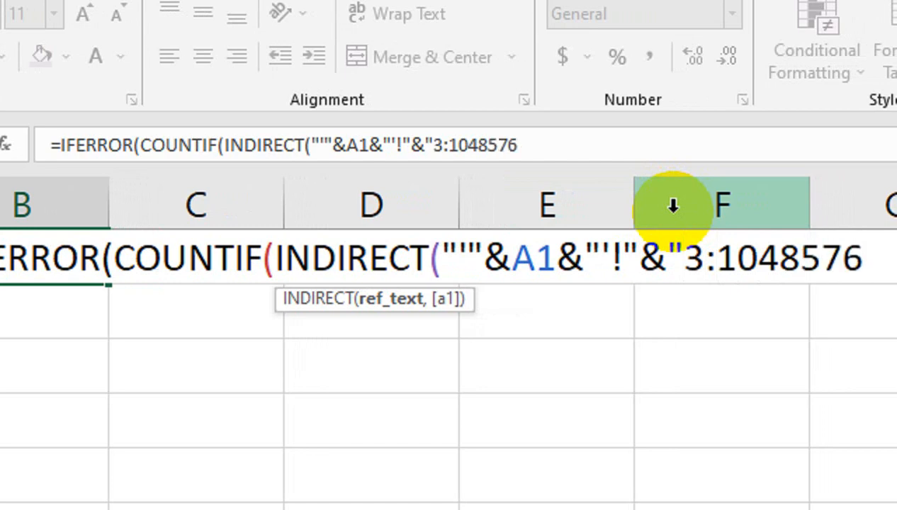
left_click_drag(851, 260, 813, 281)
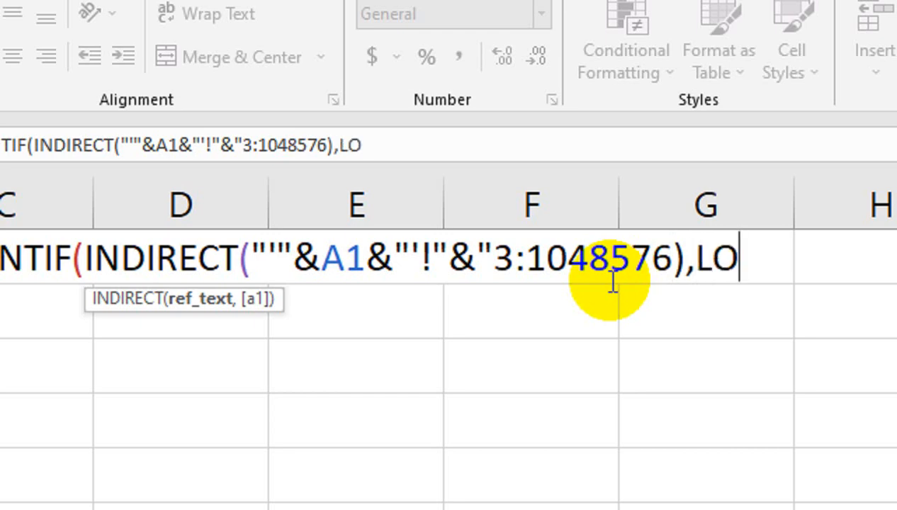
Delete the stray letters after the comma and continue the formula with LOOKUP(2,1/(
key("BackSpace")
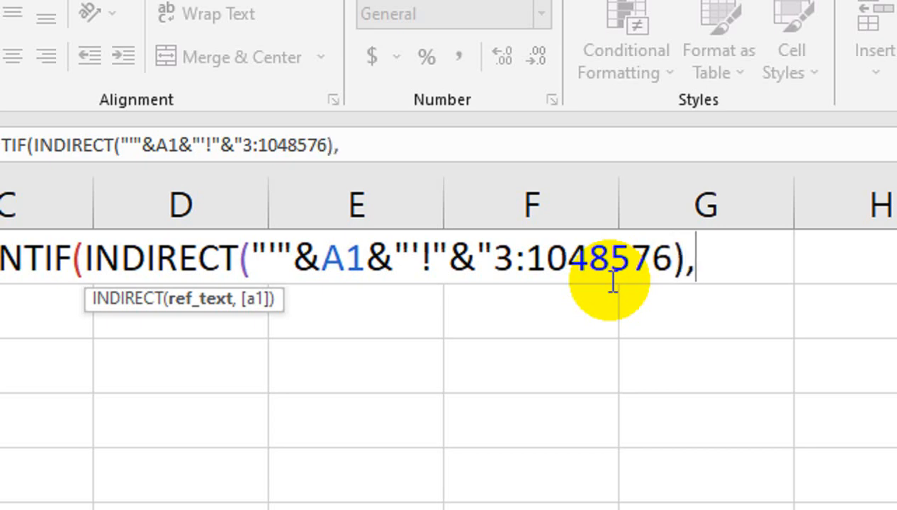
type("KU")
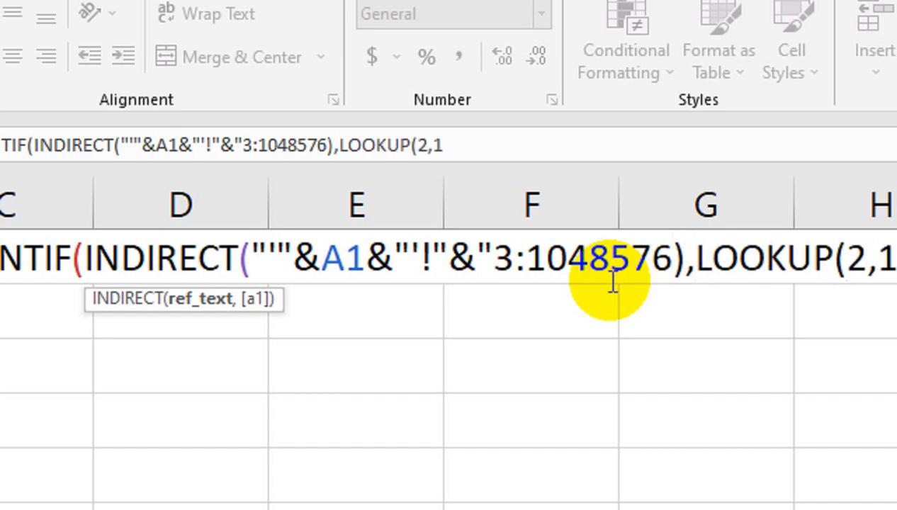
type("P(2,1/(")
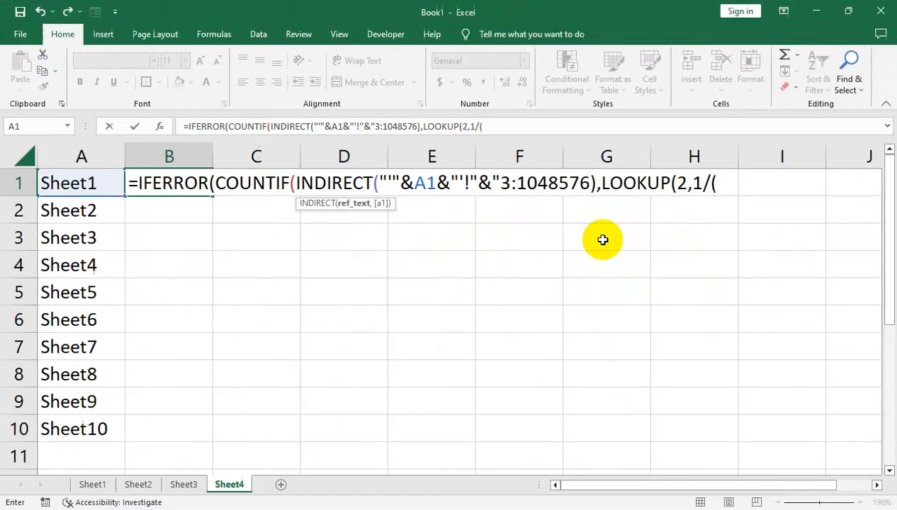
Add Sheet3!C:C<>"" as the LOOKUP criterion and Sheet3!C:C as the result range
left_click(185, 484)
left_click(301, 155)
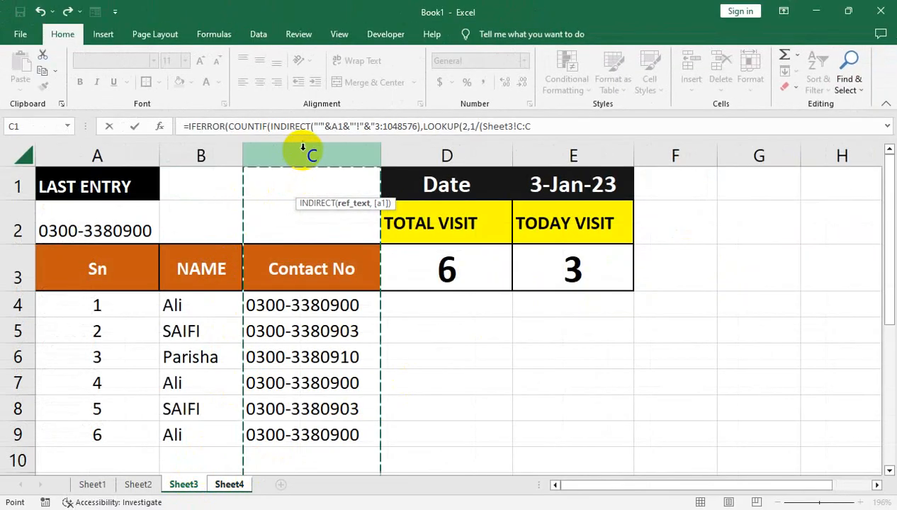
type("<>\"\"),")
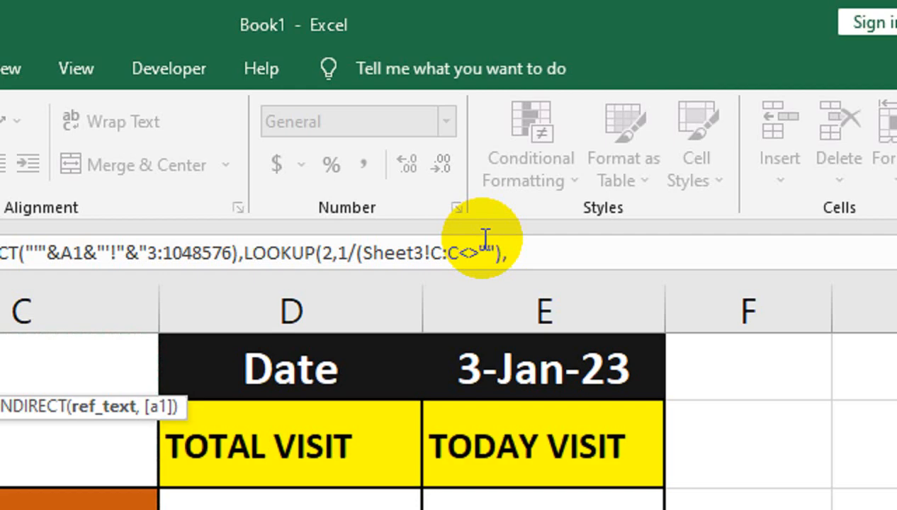
left_click(23, 311)
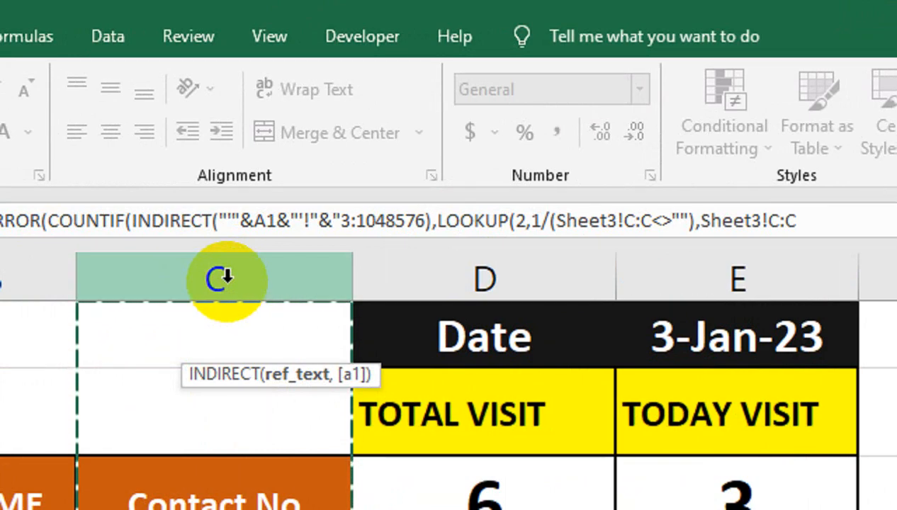
type(")")
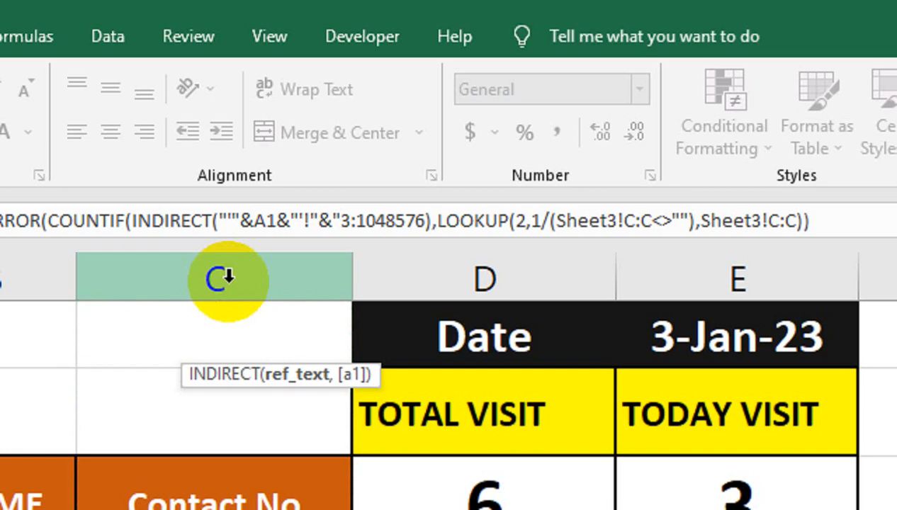
Fix the misplaced parentheses and missing quote, then commit the finished formula in B1
left_click(253, 227)
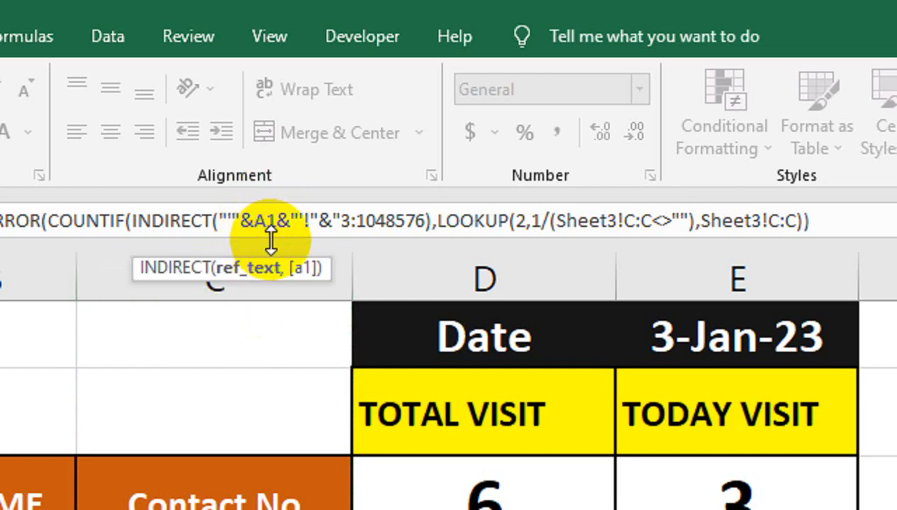
left_click(311, 218)
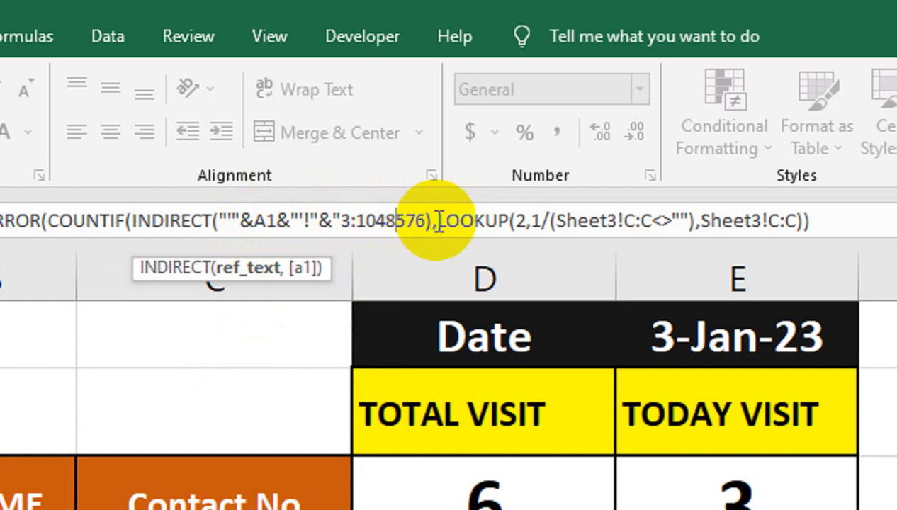
left_click(434, 221)
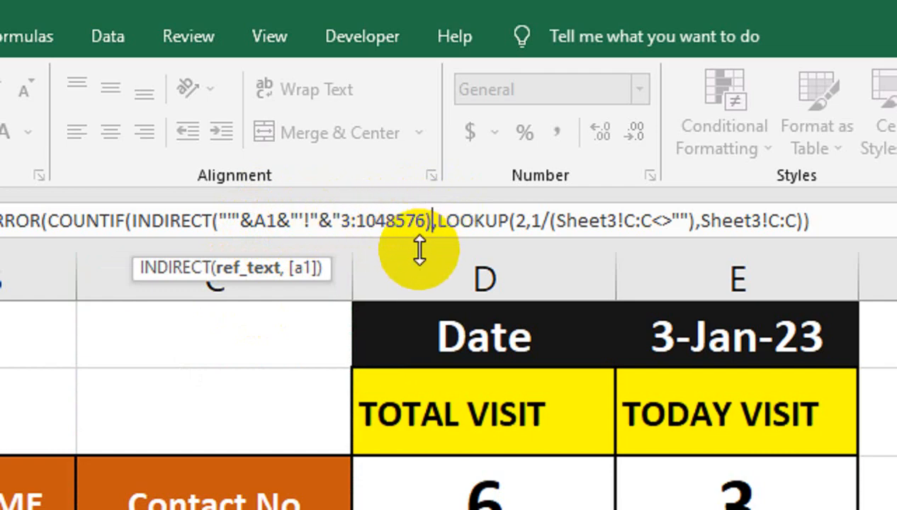
key("BackSpace")
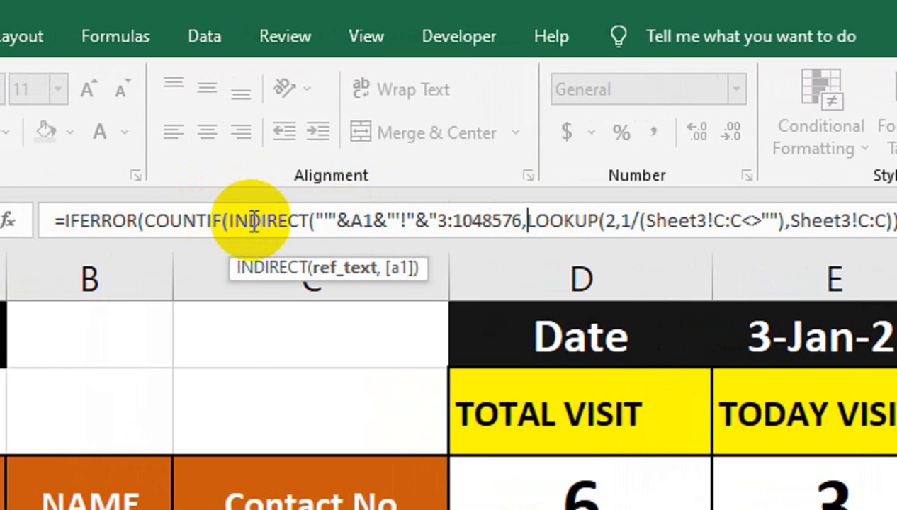
left_click(526, 224)
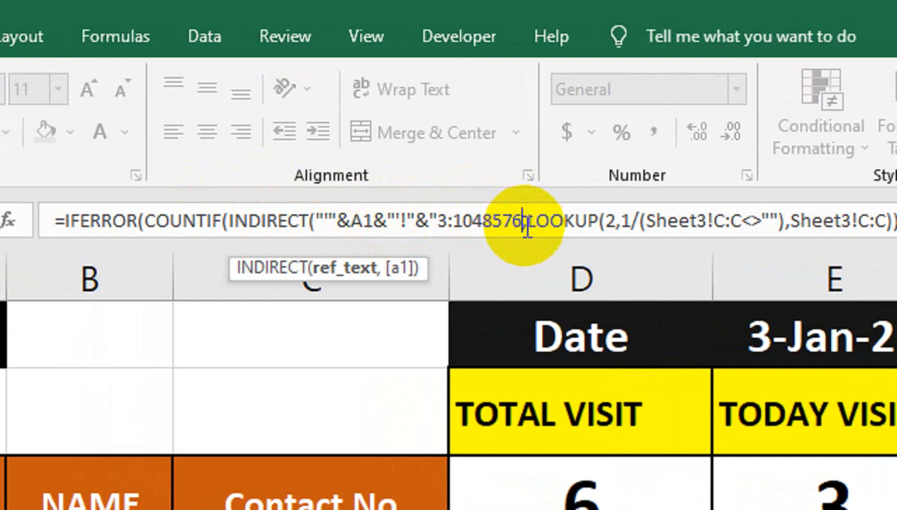
type(")")
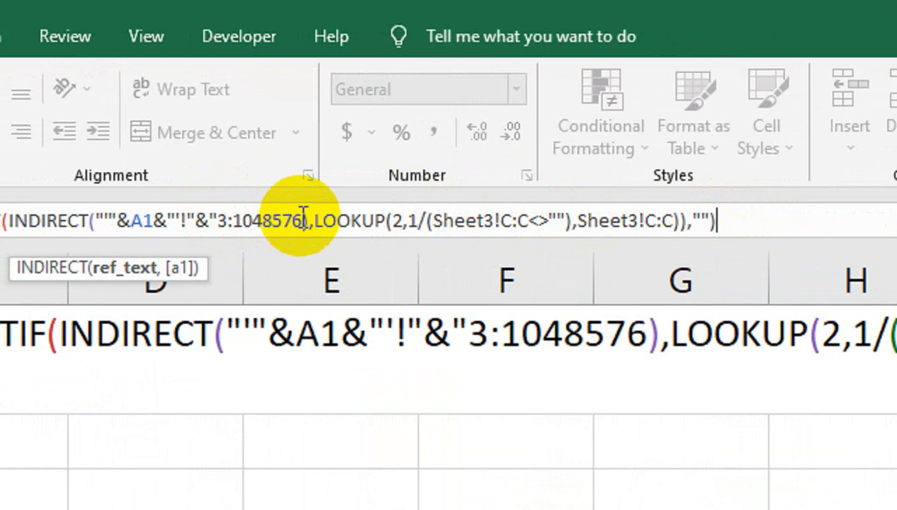
left_click(302, 222)
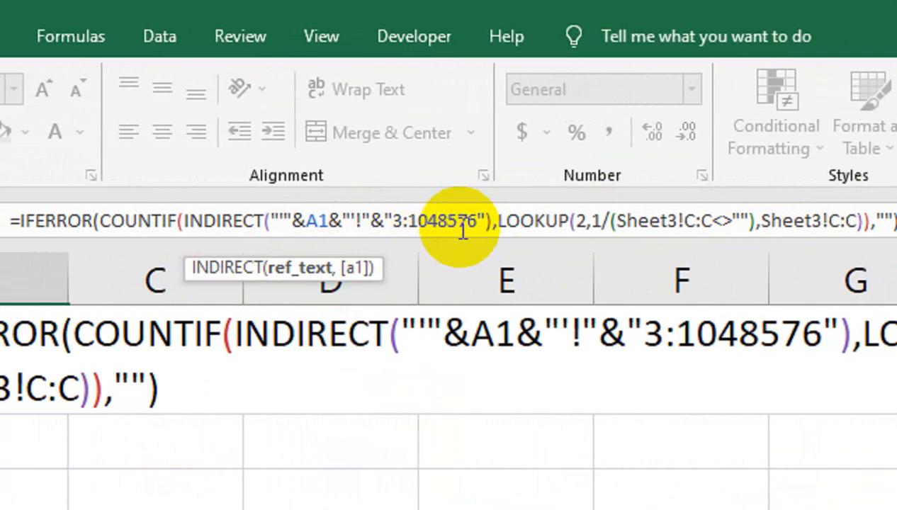
left_click(507, 220)
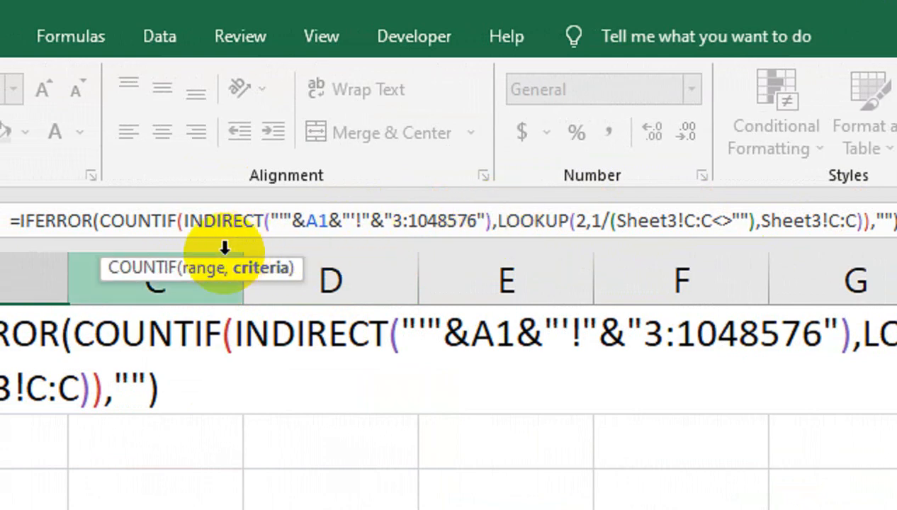
left_click(782, 221)
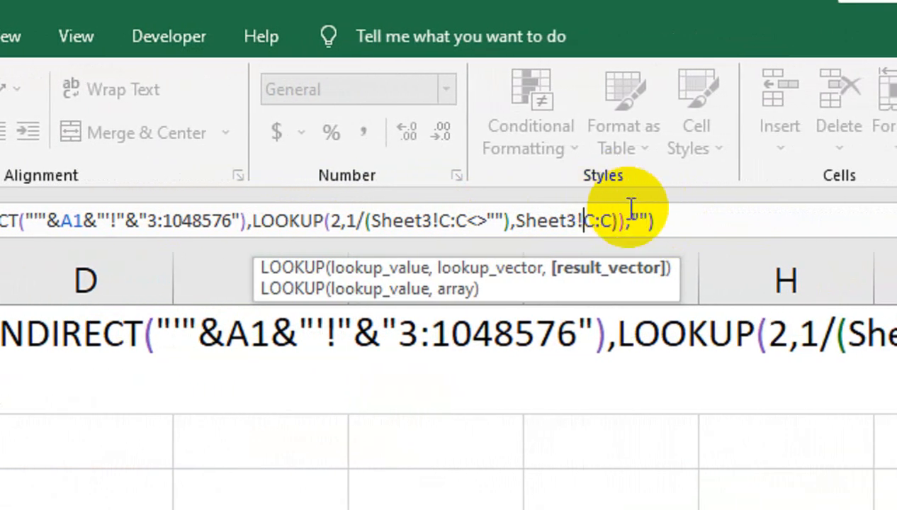
left_click(629, 216)
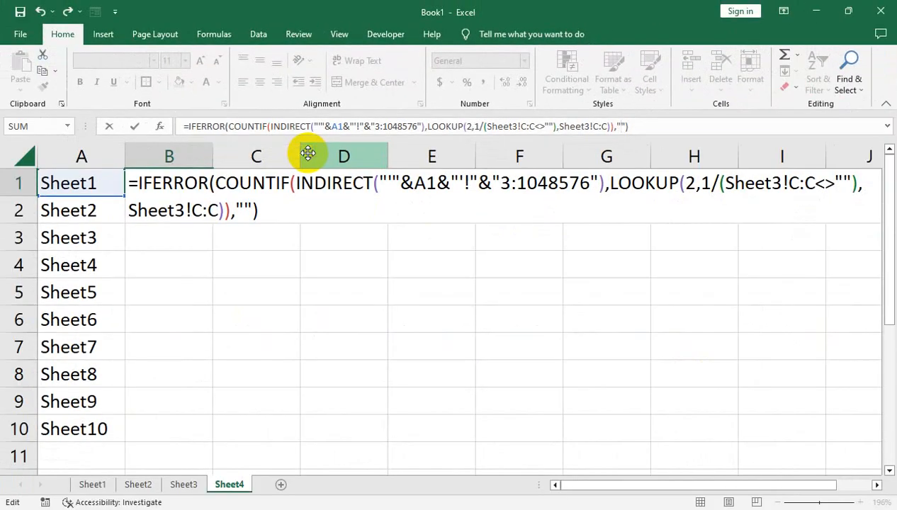
key("Return")
Check B1's result against the Sheet3 and Sheet1 logs, then copy the formula down to B3
left_click(214, 183)
left_click(205, 184)
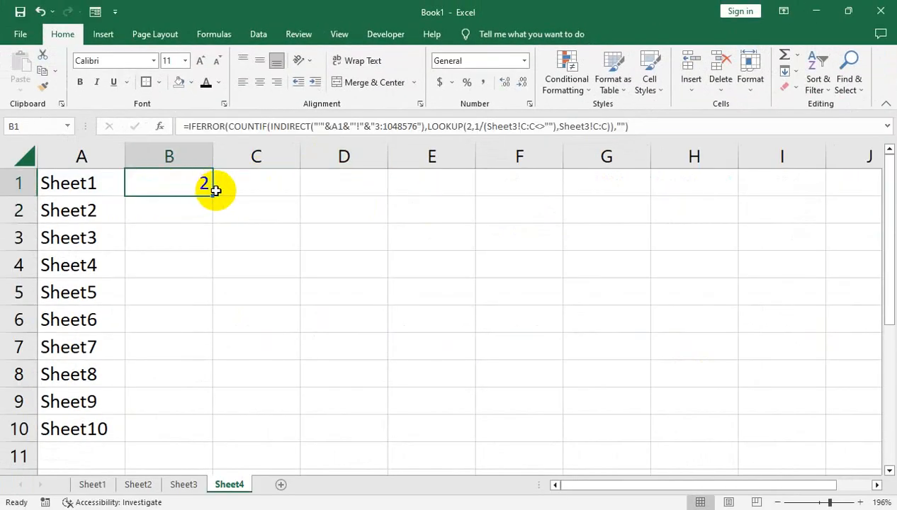
left_click(183, 485)
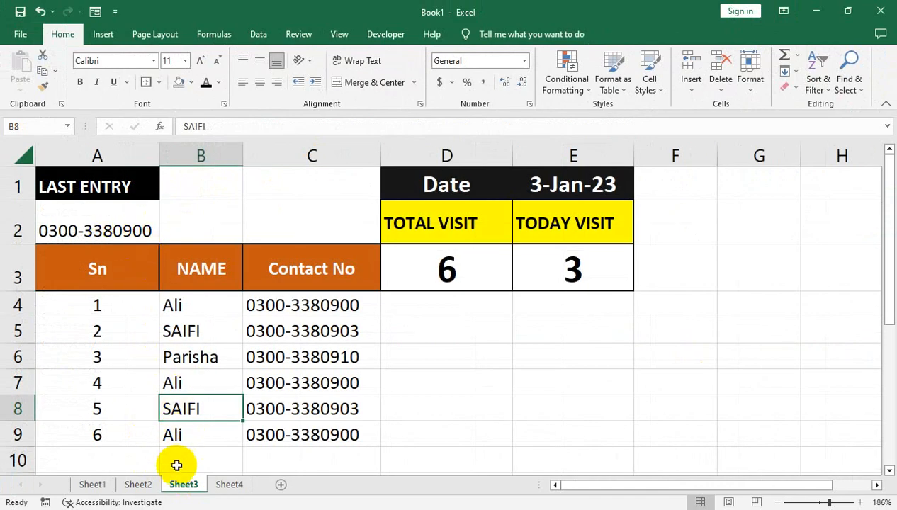
left_click(91, 484)
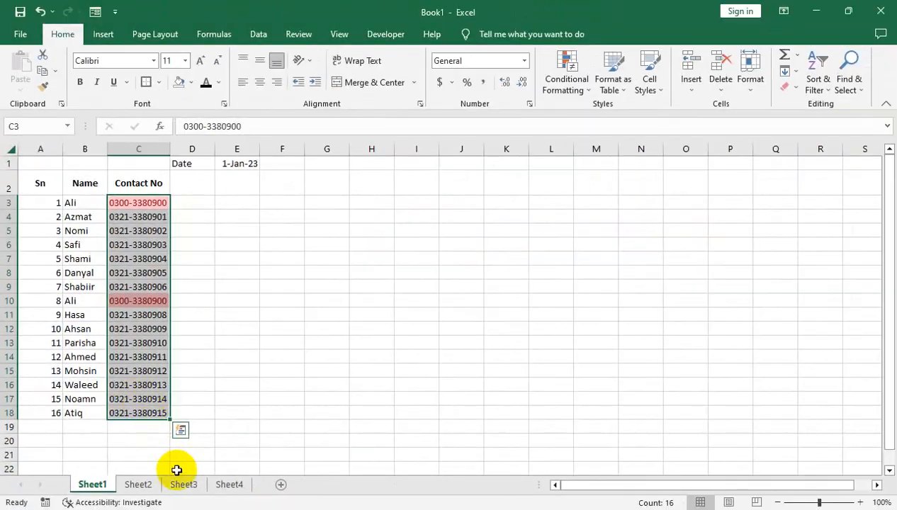
left_click(223, 484)
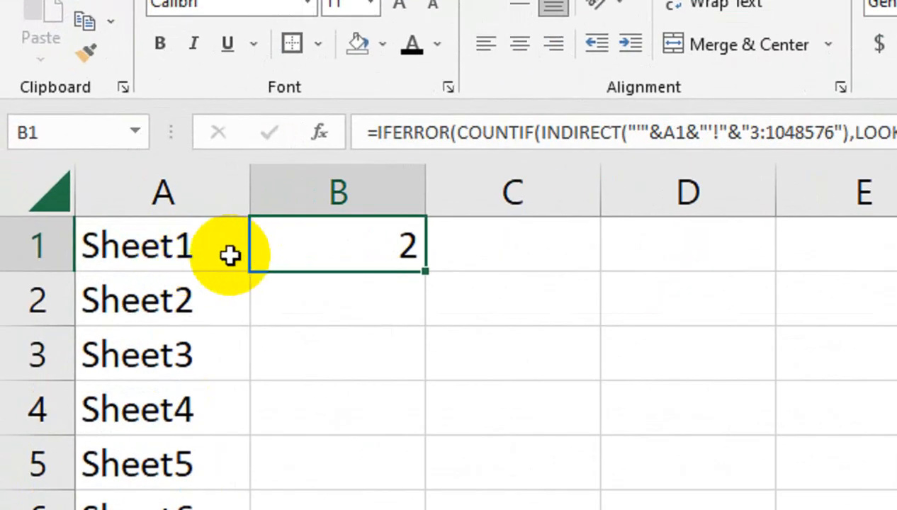
left_click_drag(425, 273, 422, 367)
Cross-check the Sheet2 and Sheet3 logs against Sheet4's counts of 2, 1 and 3
left_click(400, 297)
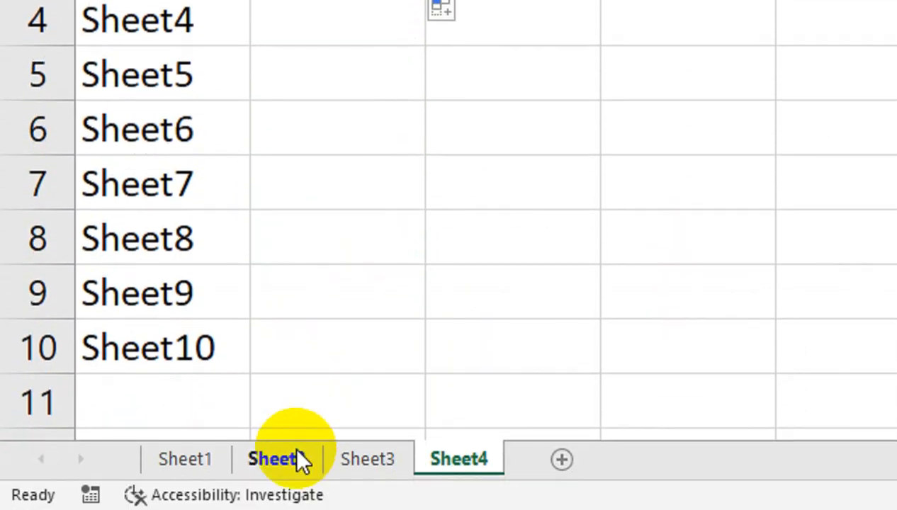
left_click(296, 462)
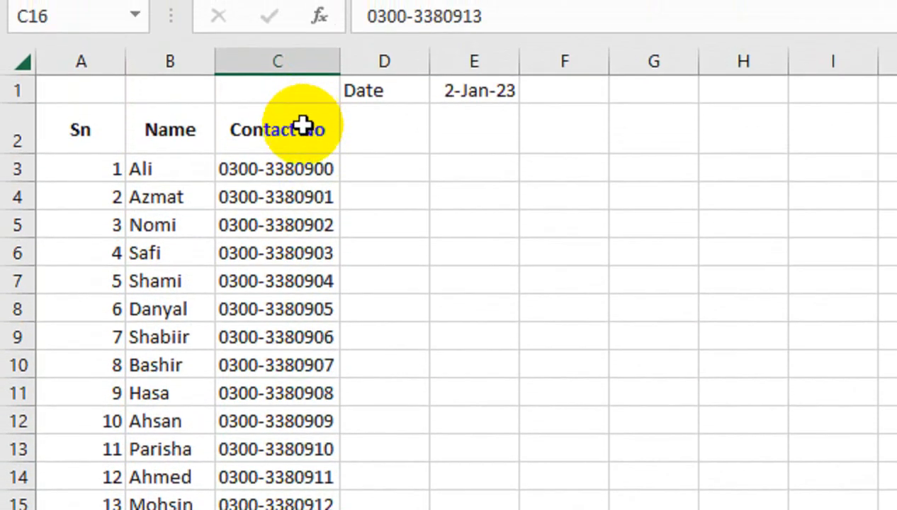
left_click_drag(156, 19, 239, 19)
left_click_drag(240, 177, 255, 178)
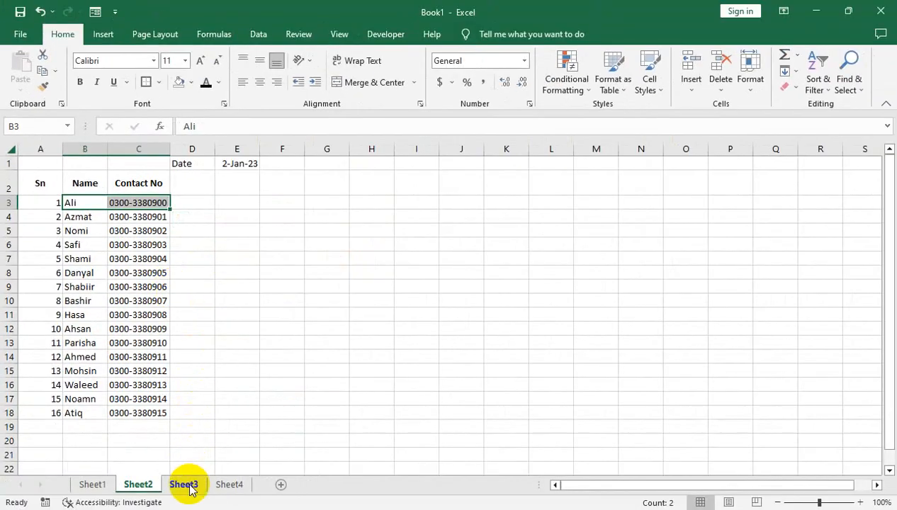
left_click(182, 484)
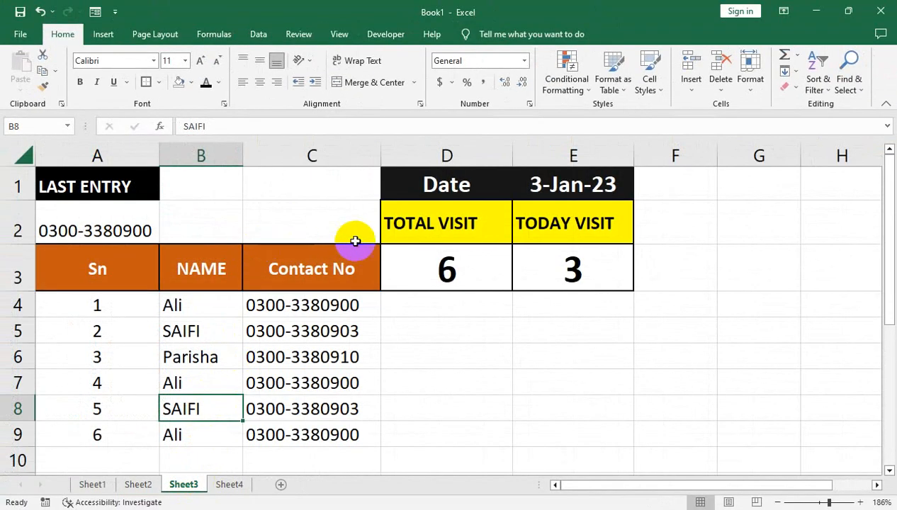
left_click(228, 464)
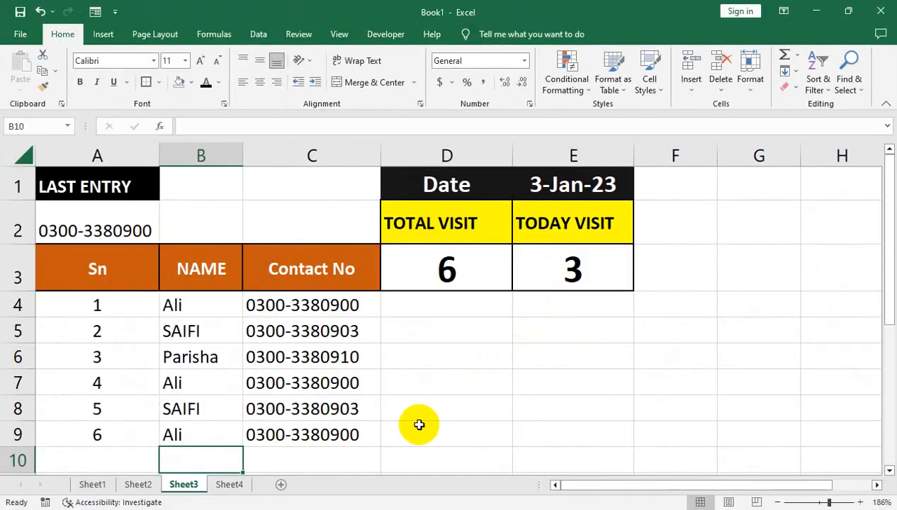
left_click(218, 489)
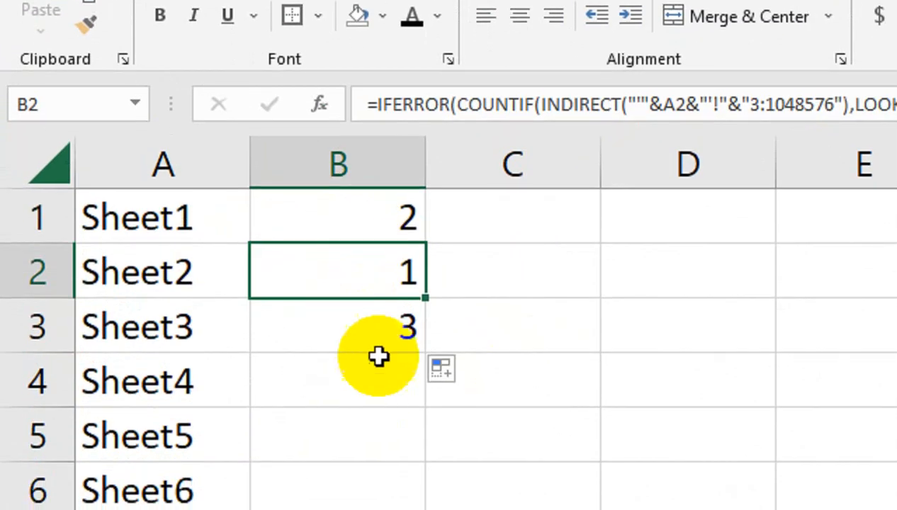
left_click(190, 246)
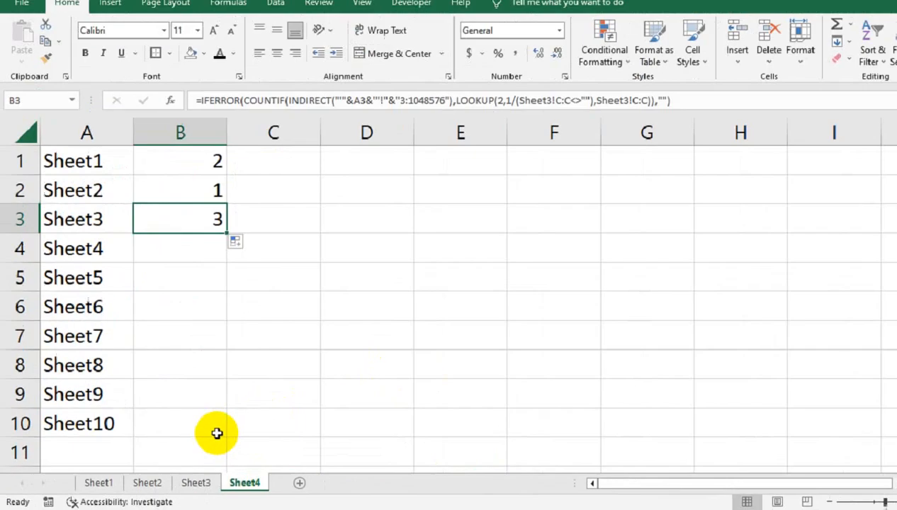
Compare Sheet3's contact numbers and TOTAL VISIT formula with Sheet4's count formula
left_click(367, 459)
left_click(341, 323)
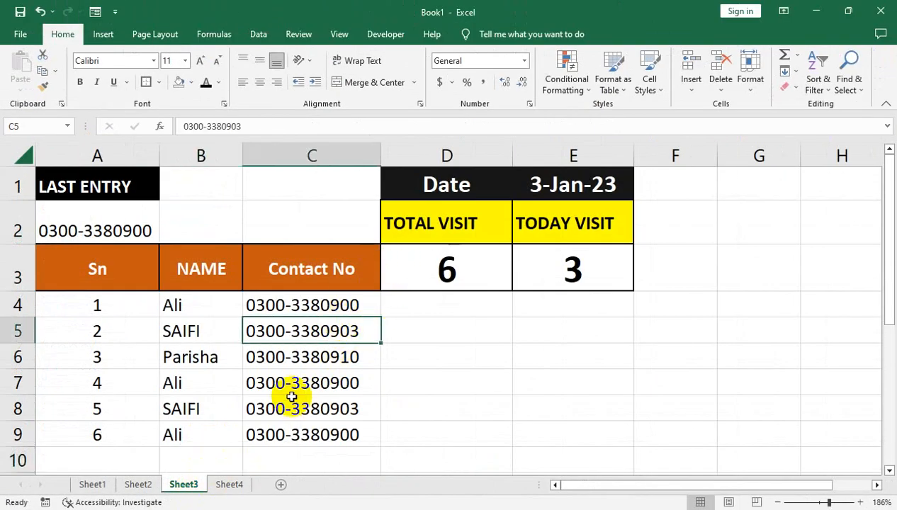
left_click(326, 303)
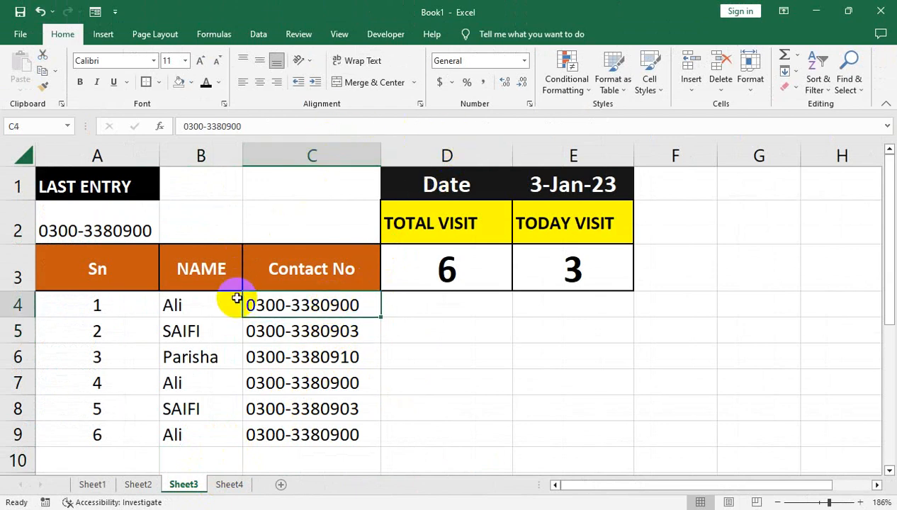
left_click(478, 267)
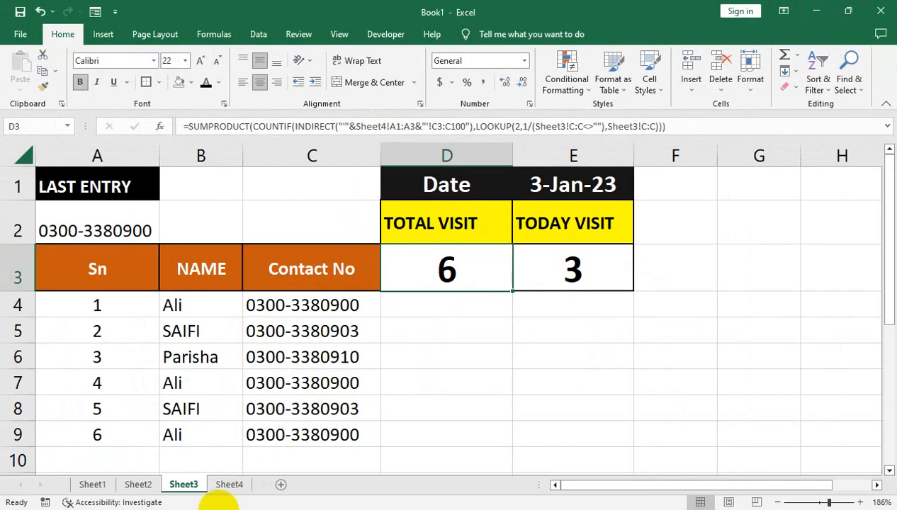
left_click(228, 485)
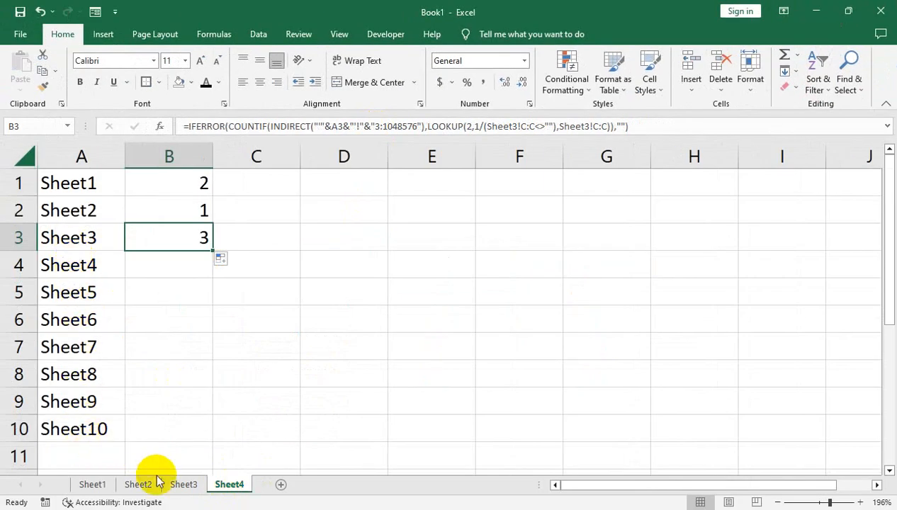
left_click(178, 484)
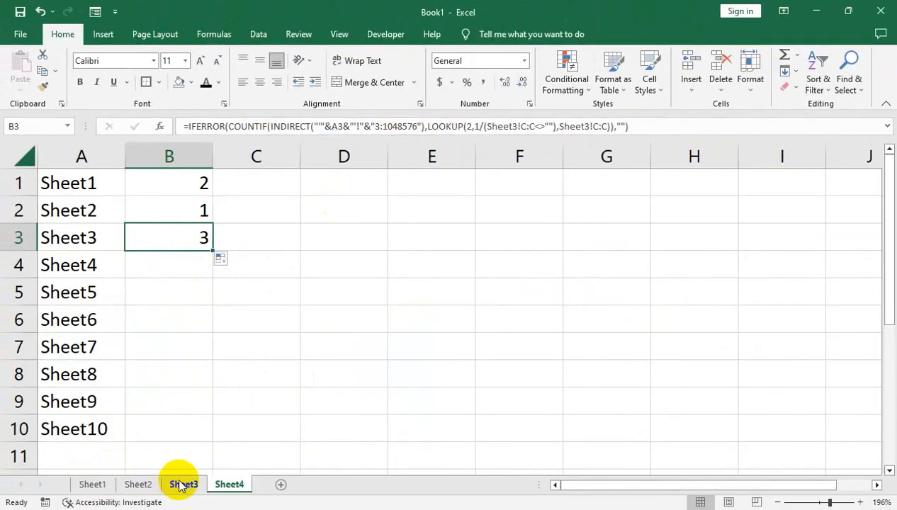
left_click(182, 483)
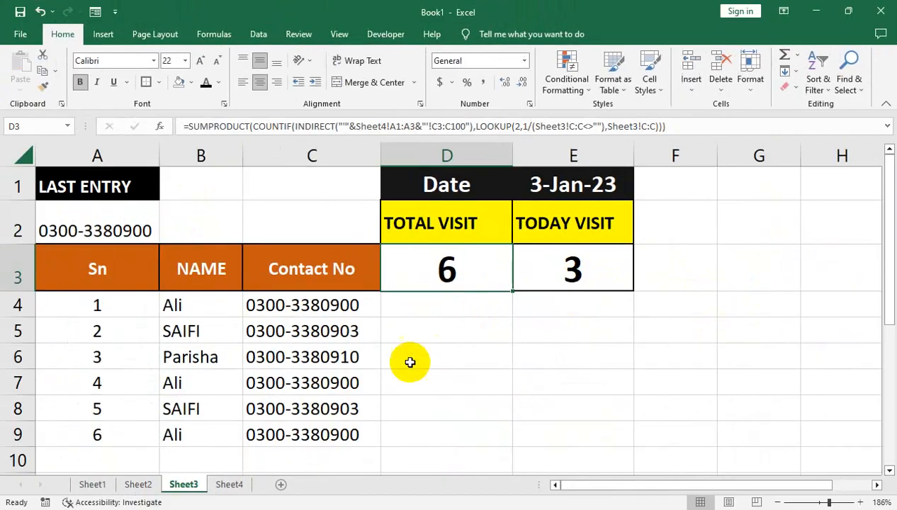
left_click(229, 484)
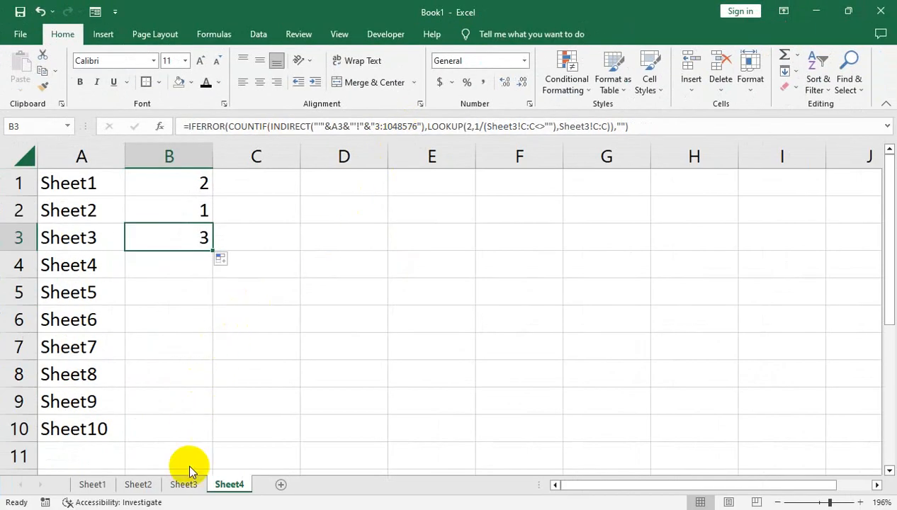
left_click(182, 484)
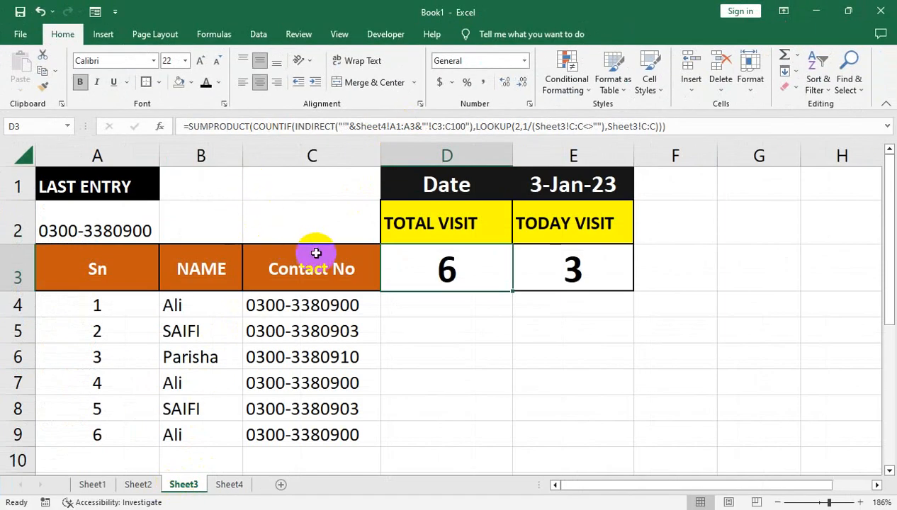
Jump to the bottom of column D and back up with Ctrl+Down/Ctrl+Up, then select B7
left_click(386, 305)
key("ctrl+Down")
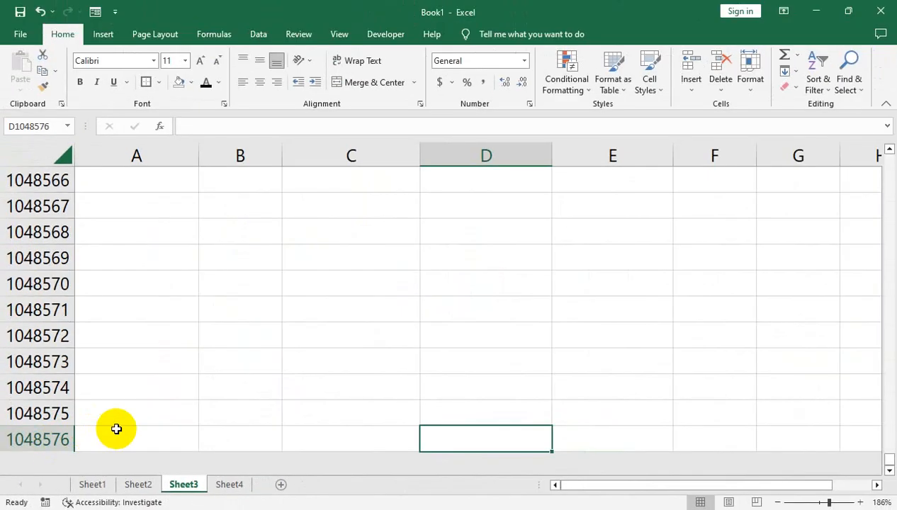
key("ctrl+Up")
key("ctrl+Up")
left_click(187, 379)
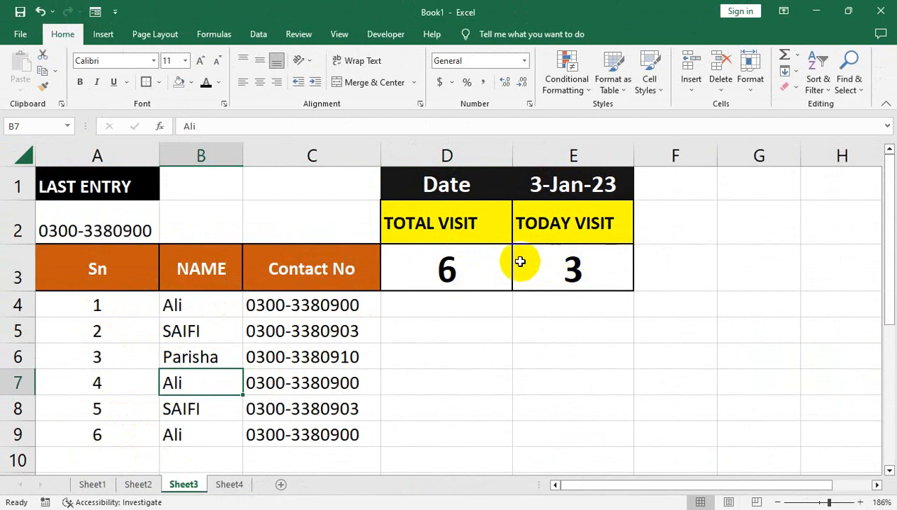
left_click(194, 459)
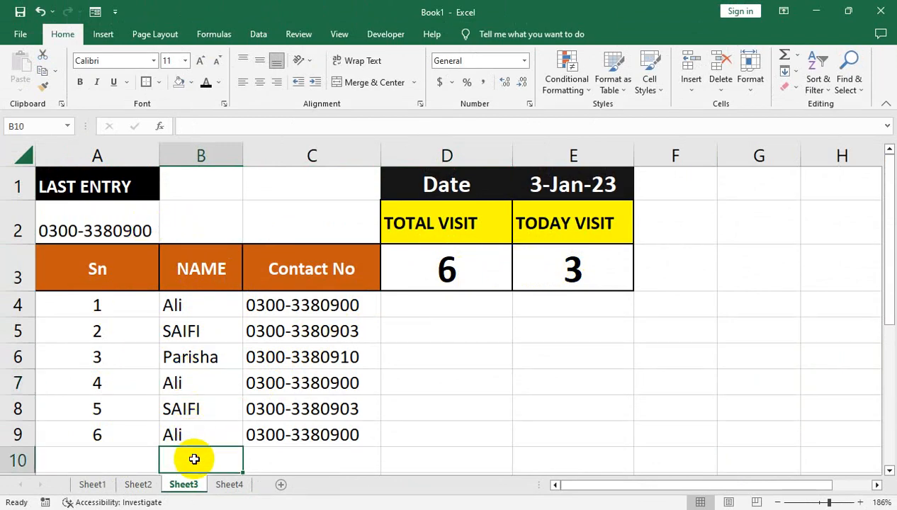
type("S")
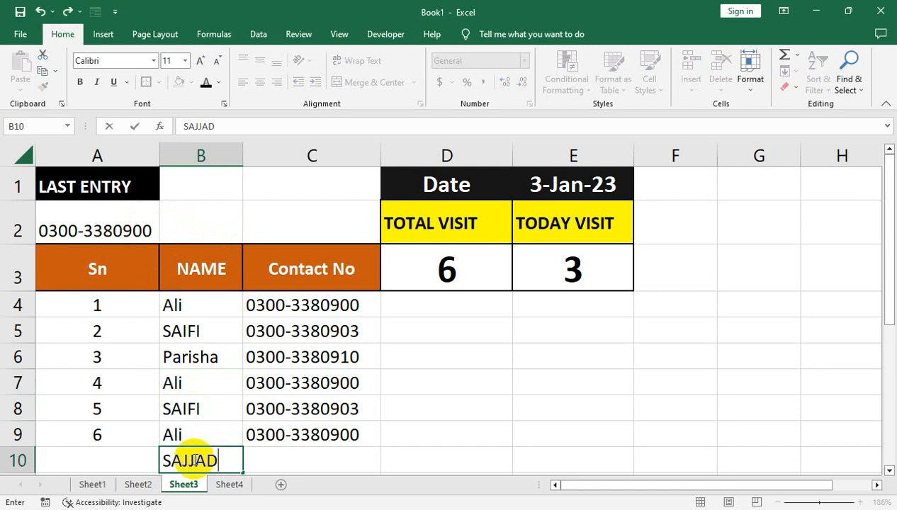
type("AJJAD")
key("Left")
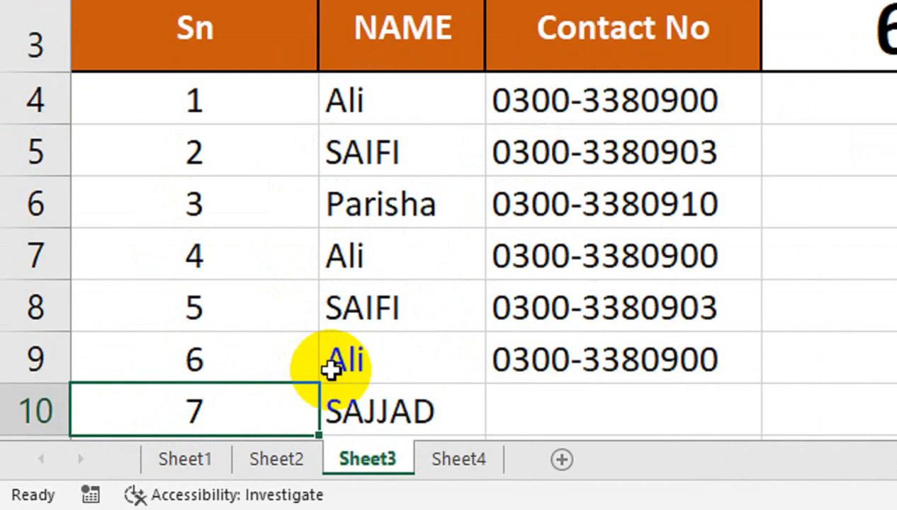
left_click(167, 460)
key("Right")
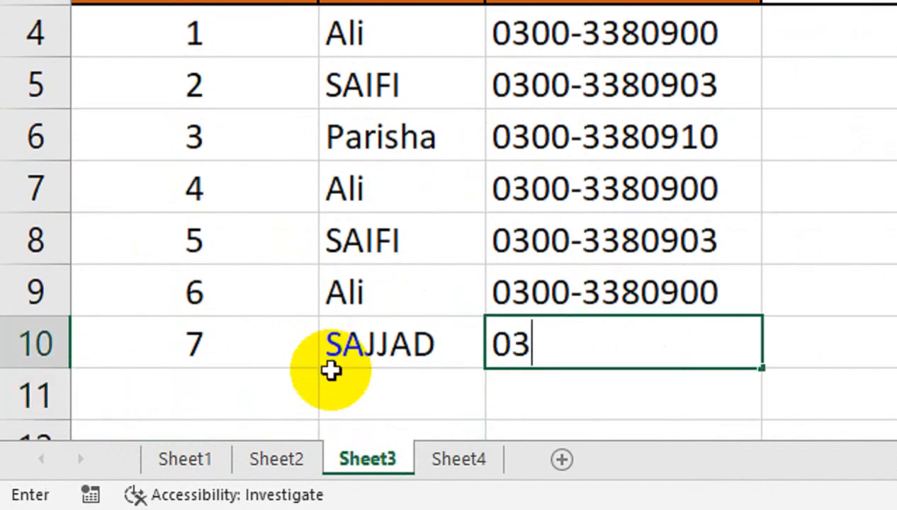
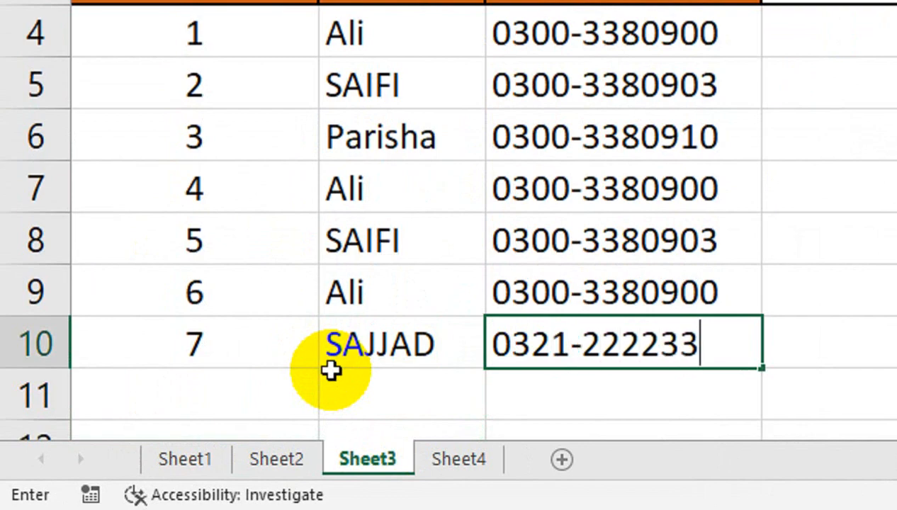
key("Return")
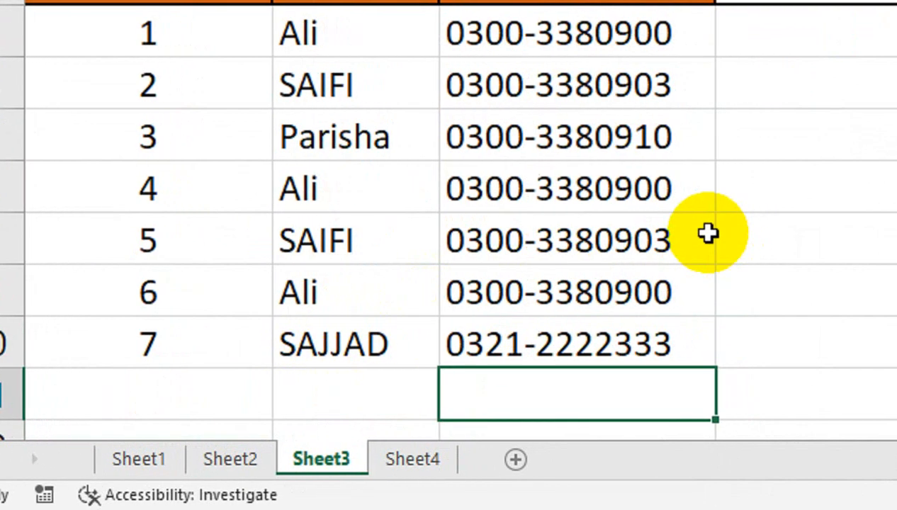
left_click(701, 128)
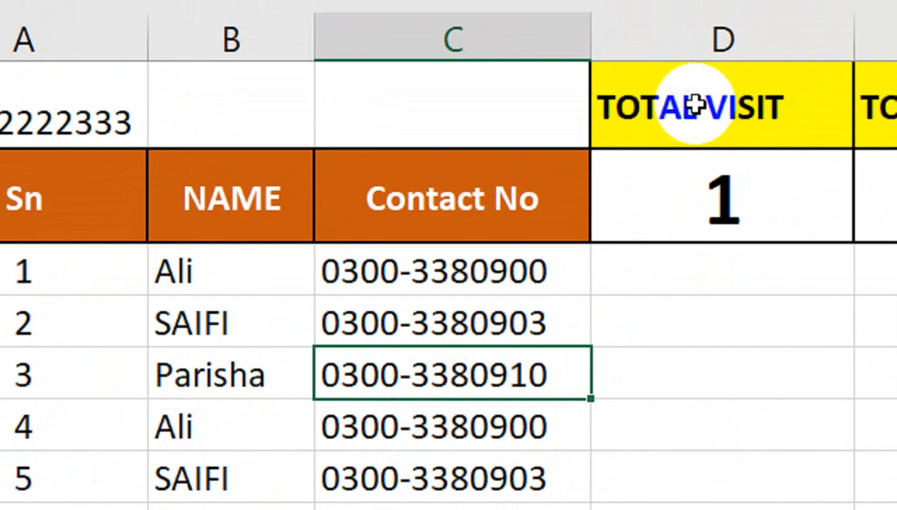
scroll(694, 105, "up", 1)
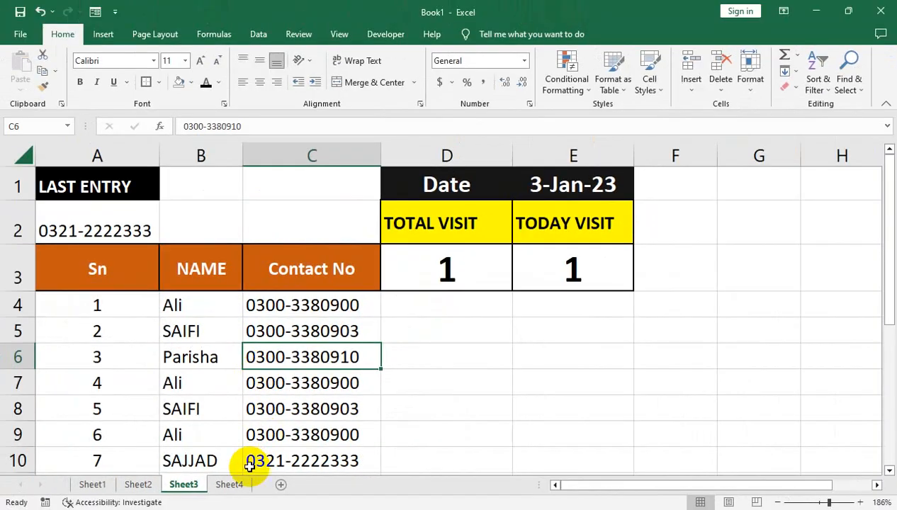
left_click(230, 483)
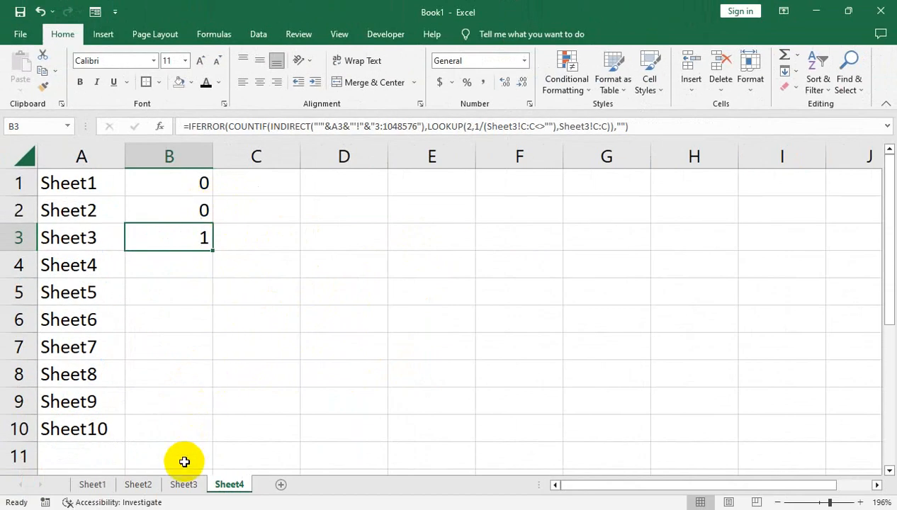
left_click(183, 483)
left_click_drag(167, 461, 246, 454)
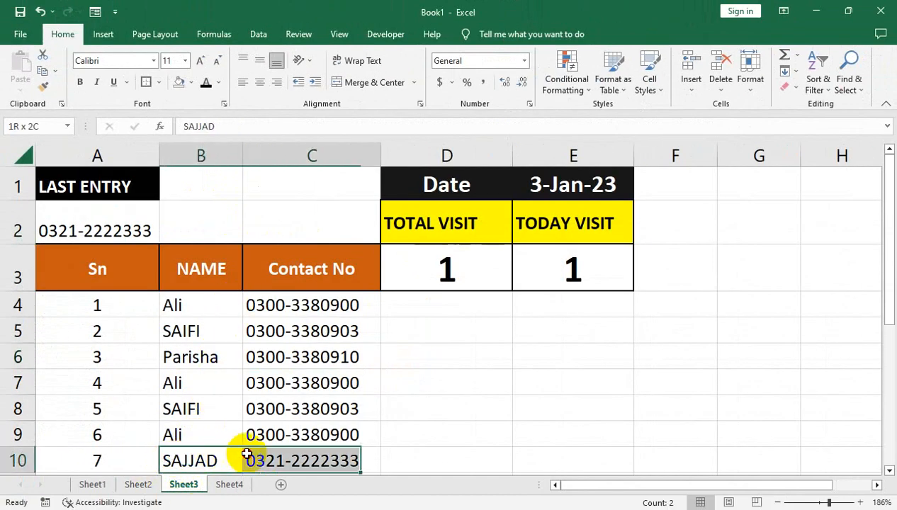
key("Delete")
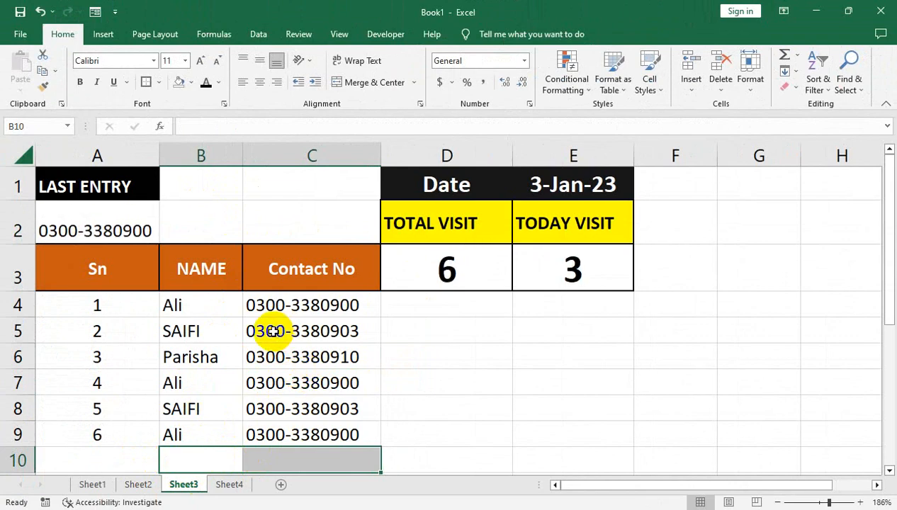
left_click(350, 326)
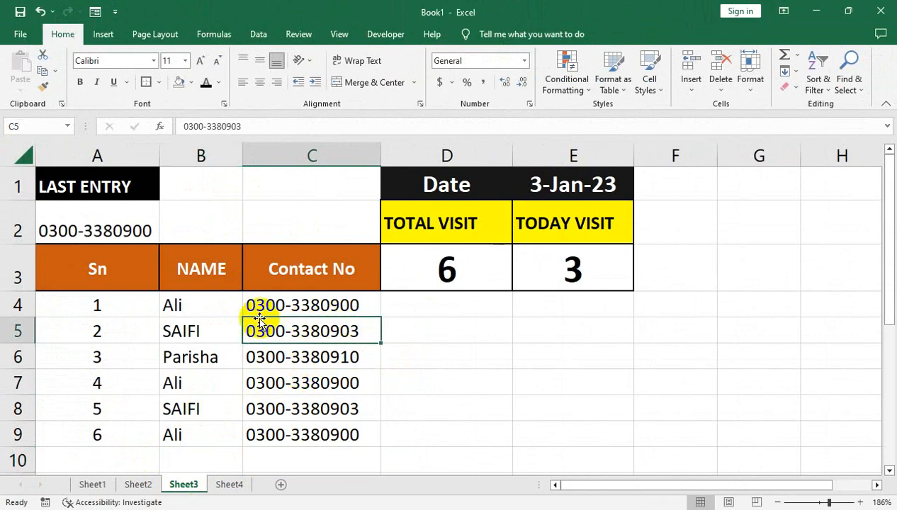